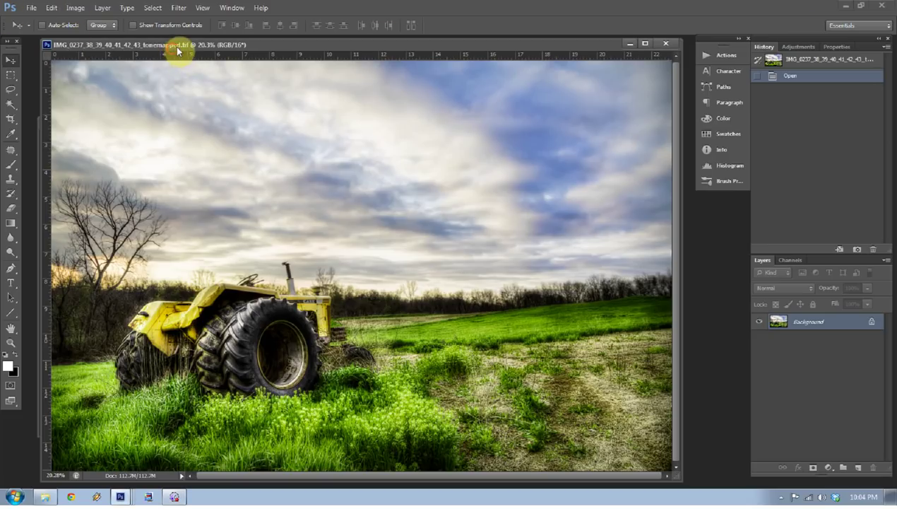
# Step: Browse the Image menu, close it, then reopen it to resize the tractor photo
pyautogui.click(75, 7)
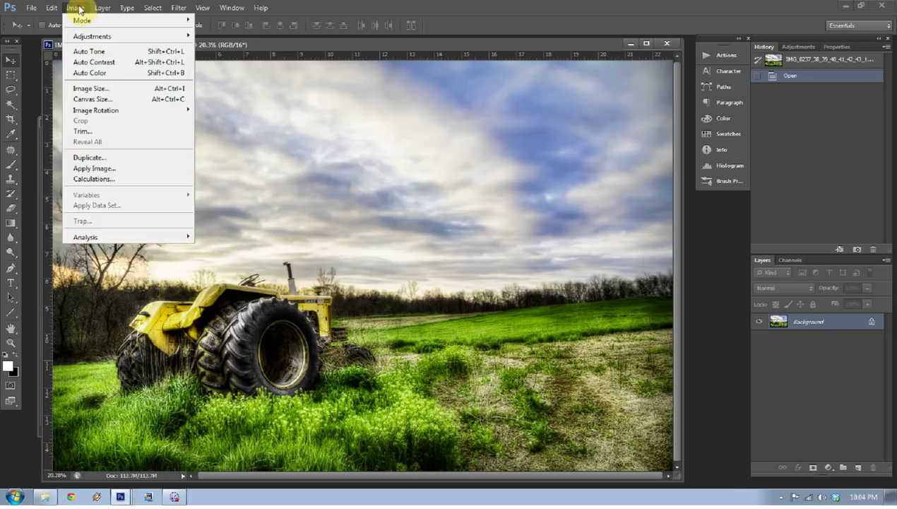
pyautogui.click(251, 45)
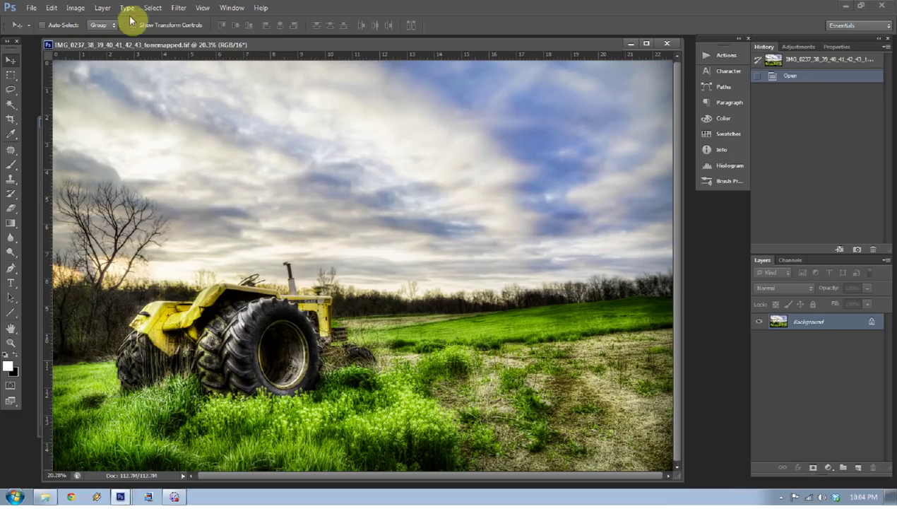
pyautogui.click(83, 7)
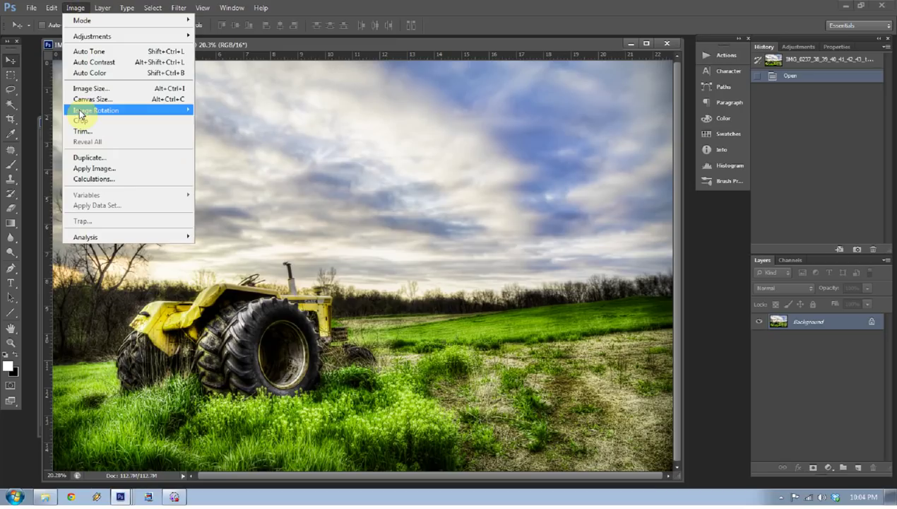
# Step: In Image Size, set Resolution to 72 ppi and Width to 1200 pixels
pyautogui.click(80, 86)
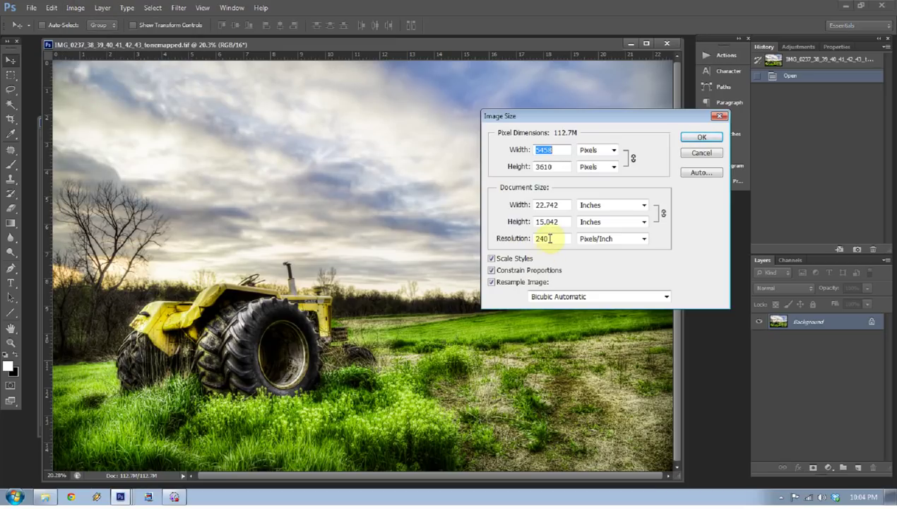
pyautogui.moveTo(548, 238); pyautogui.dragTo(525, 244)
pyautogui.write('72')
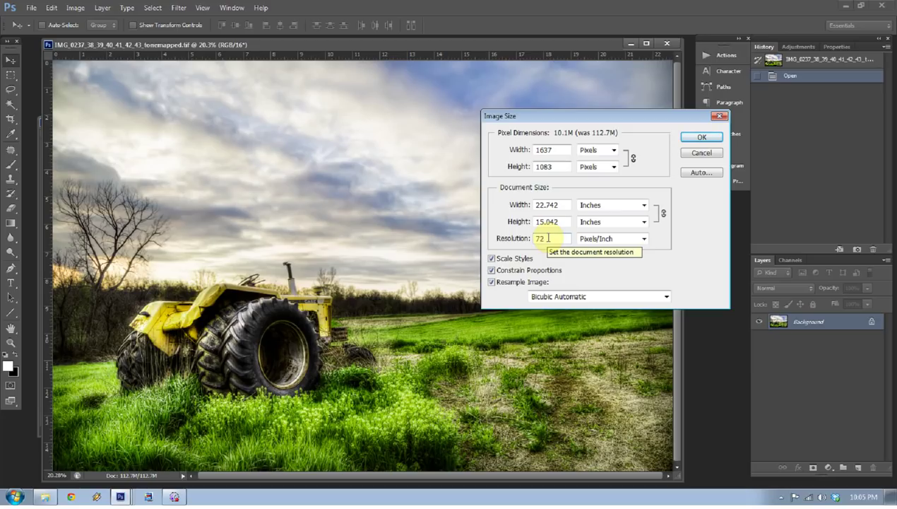
pyautogui.doubleClick(556, 147)
pyautogui.write('1200')
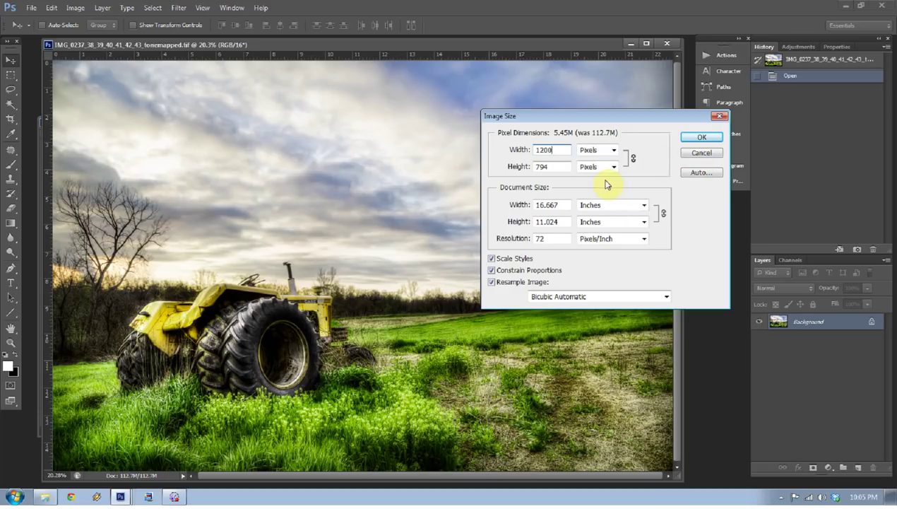
# Step: Compare with Constrain Proportions off, entering 72 ppi resolution and 1200-pixel width
pyautogui.click(492, 271)
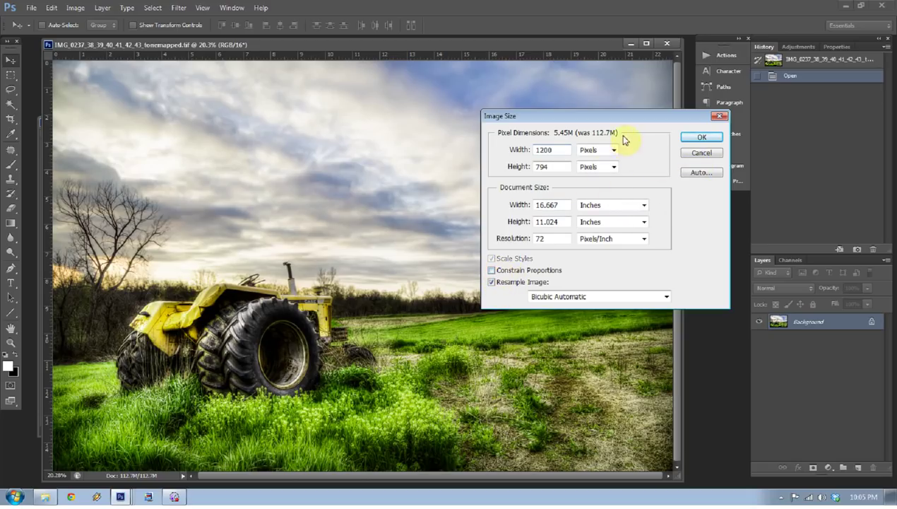
pyautogui.click(492, 271)
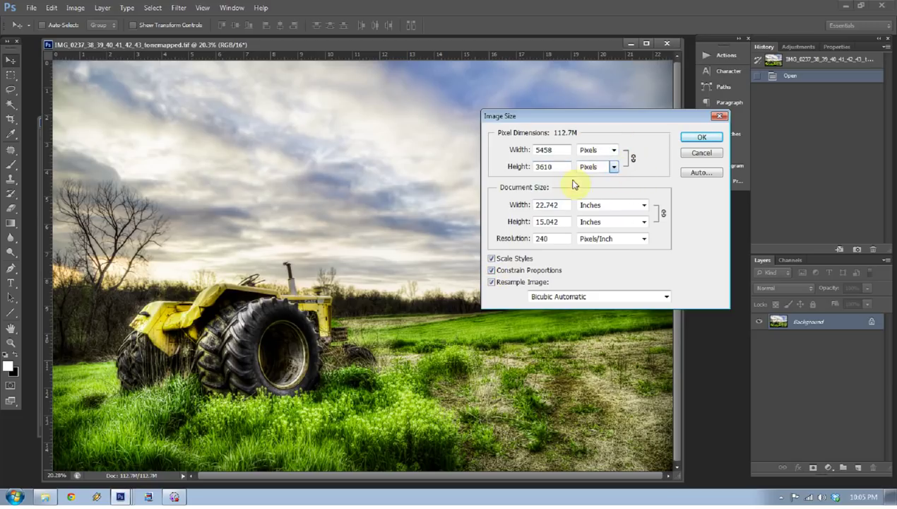
pyautogui.moveTo(560, 150); pyautogui.dragTo(501, 154)
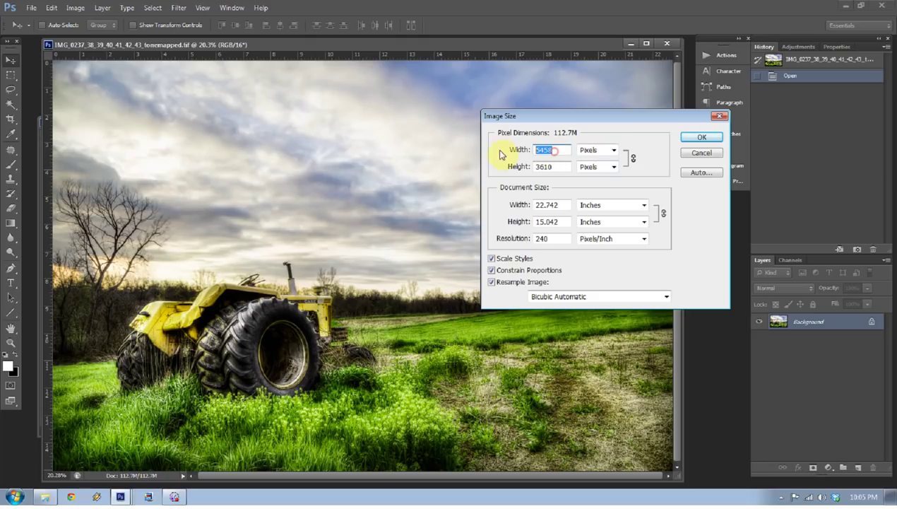
pyautogui.click(493, 270)
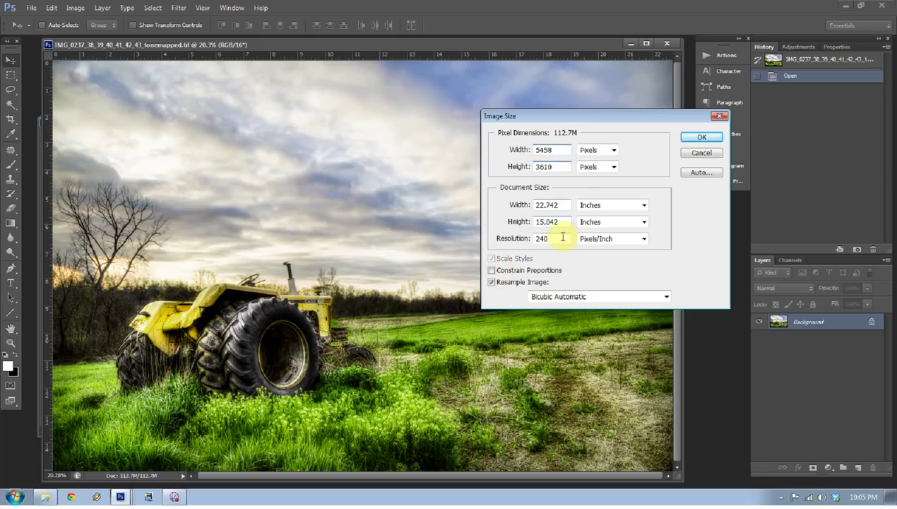
pyautogui.moveTo(558, 238); pyautogui.dragTo(529, 243)
pyautogui.write('72')
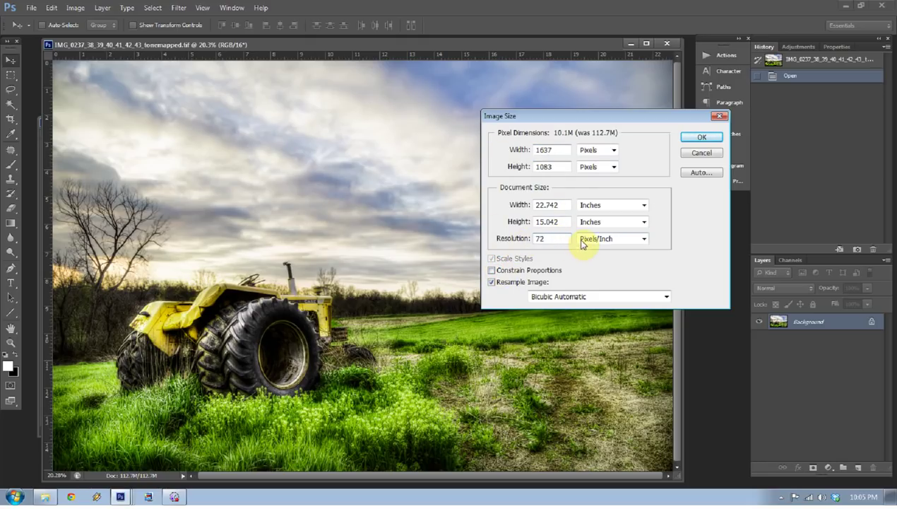
pyautogui.moveTo(561, 150); pyautogui.dragTo(497, 150)
pyautogui.write('1200')
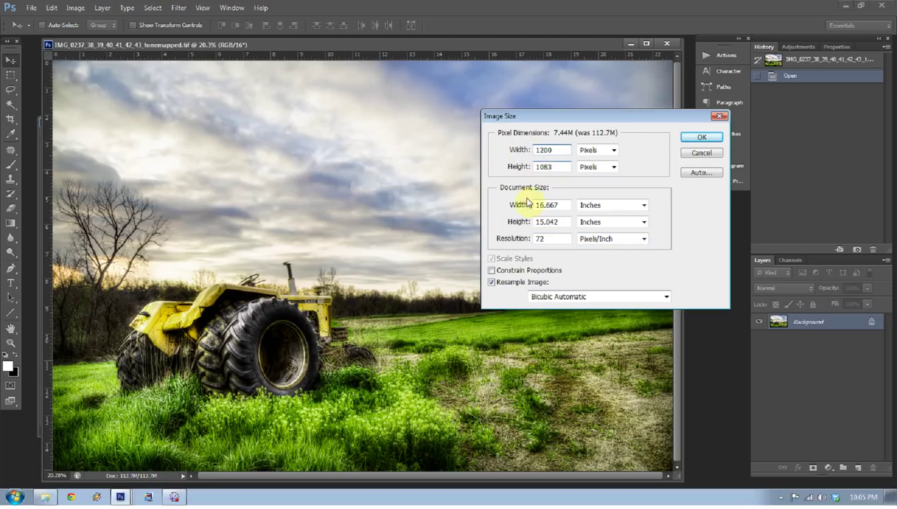
# Step: Relink proportions and re-enter 1200 px width and 72 ppi, giving 1200 × 794
pyautogui.click(492, 270)
pyautogui.moveTo(558, 150); pyautogui.dragTo(500, 151)
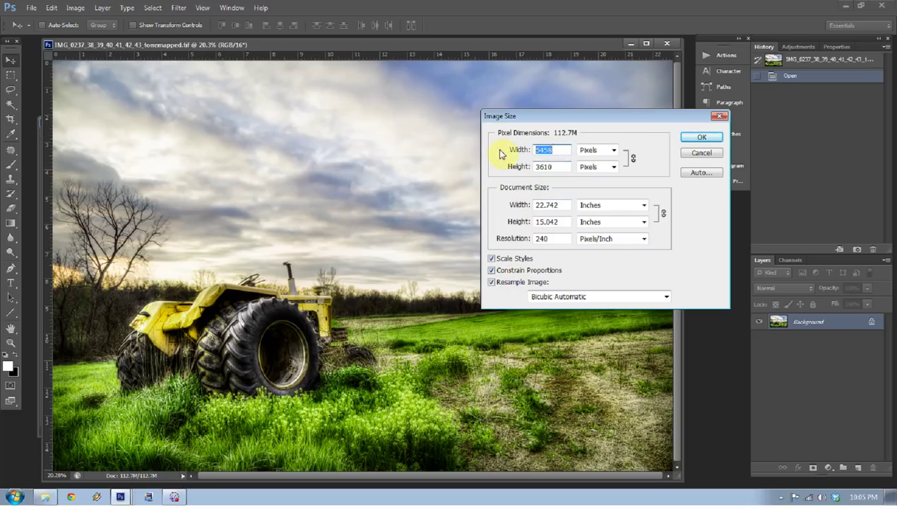
pyautogui.write('1200')
pyautogui.moveTo(561, 238); pyautogui.dragTo(531, 239)
pyautogui.write('72')
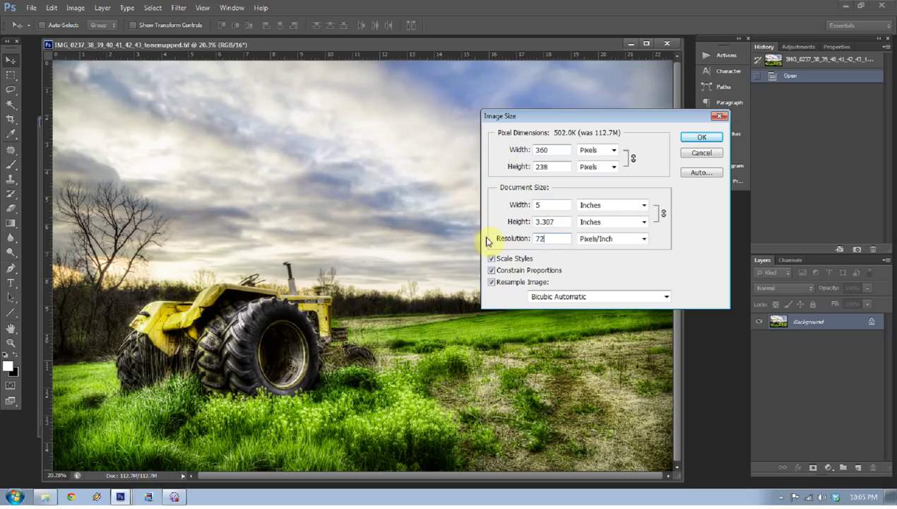
pyautogui.moveTo(561, 149); pyautogui.dragTo(531, 150)
pyautogui.write('1200')
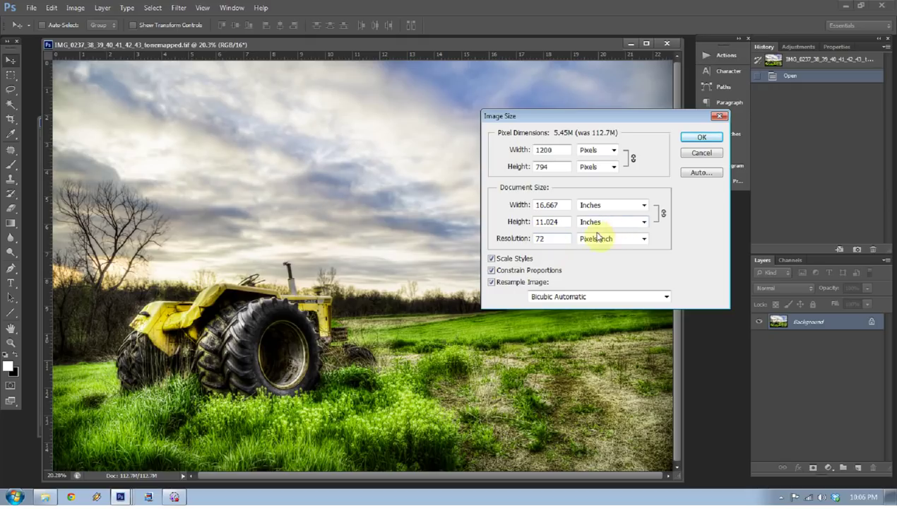
# Step: Apply the 1200 × 794 resize and set Save for Web to JPEG High quality
pyautogui.click(700, 139)
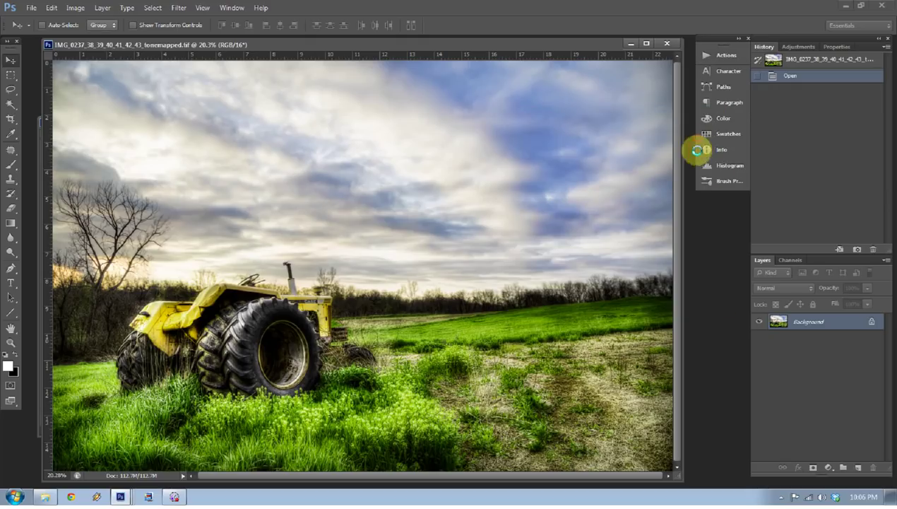
pyautogui.click(27, 9)
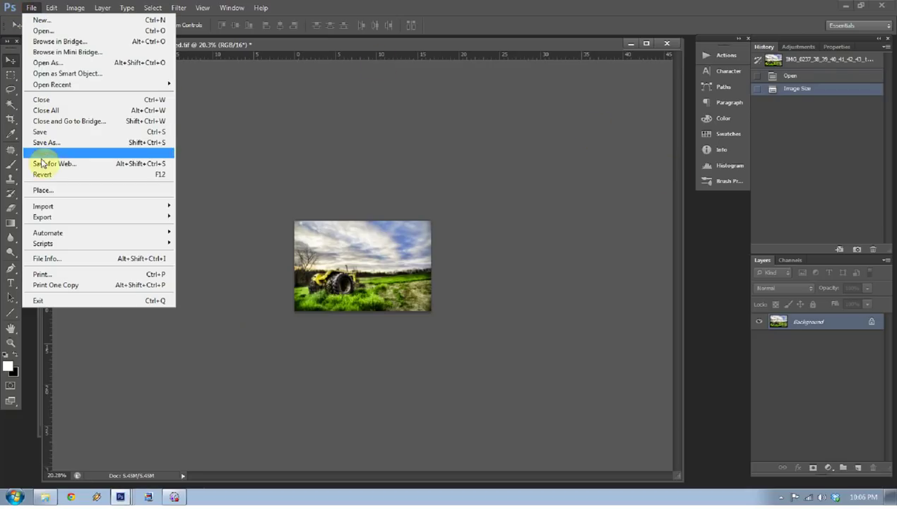
pyautogui.click(41, 163)
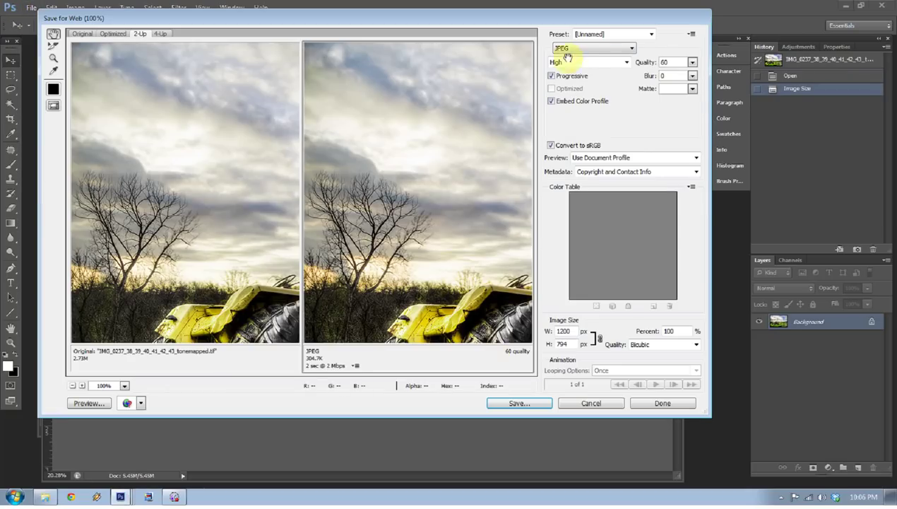
pyautogui.click(608, 48)
pyautogui.click(565, 65)
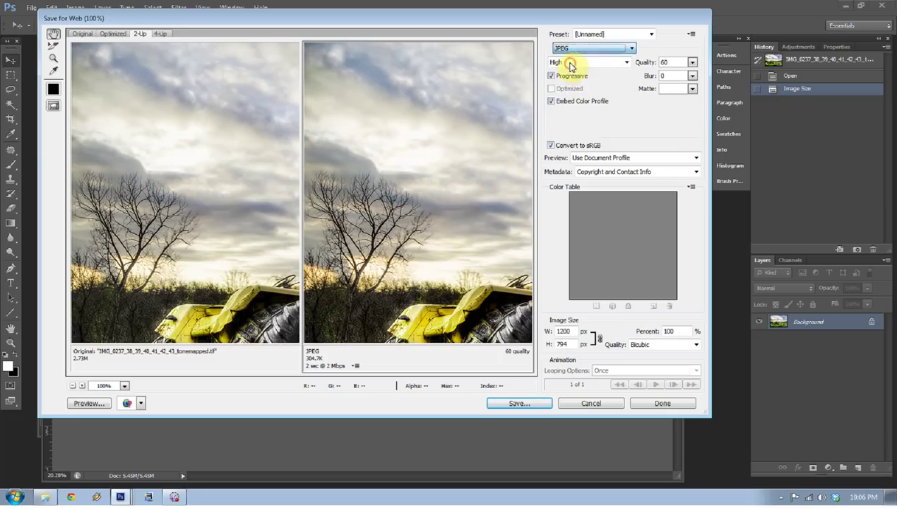
pyautogui.click(626, 62)
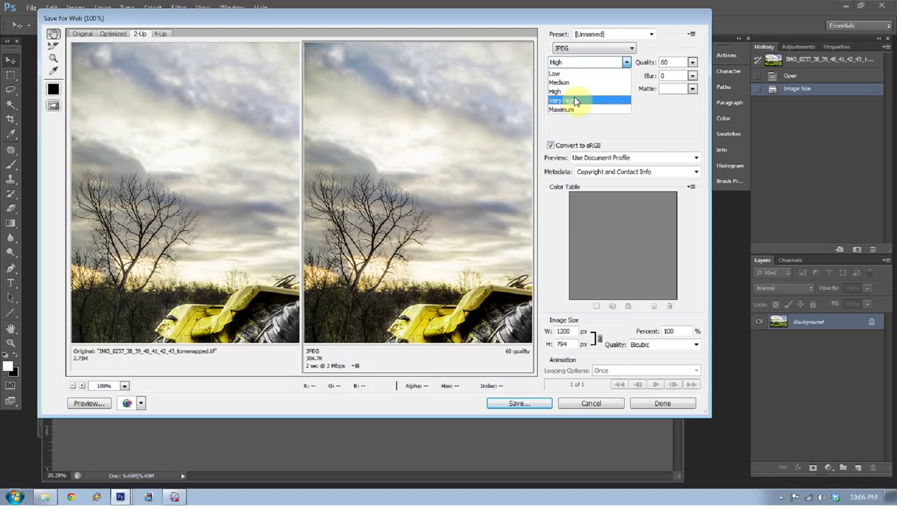
pyautogui.click(566, 91)
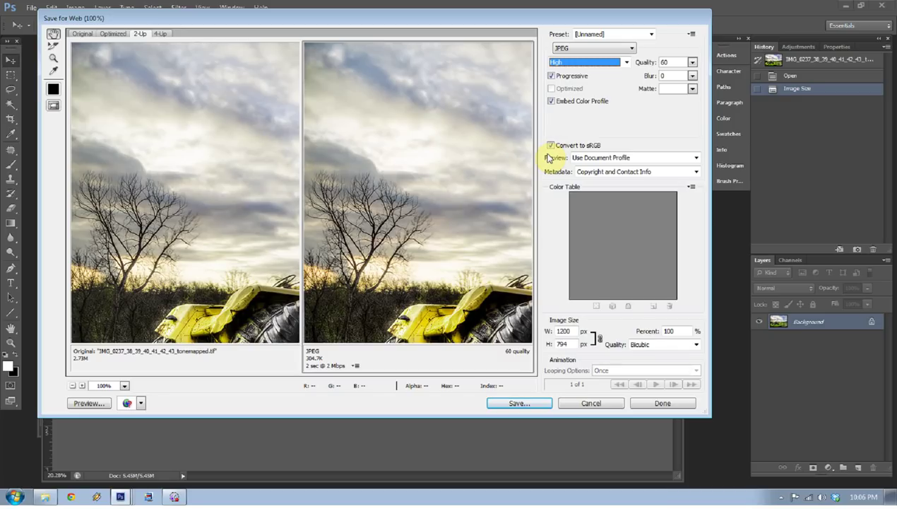
# Step: Save the JPEG into the Upload folder, replacing the existing file
pyautogui.click(514, 403)
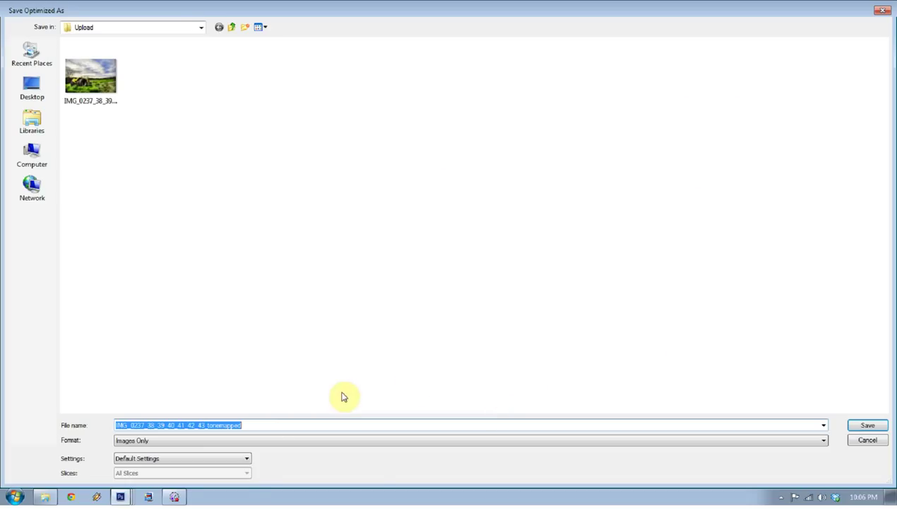
pyautogui.click(868, 424)
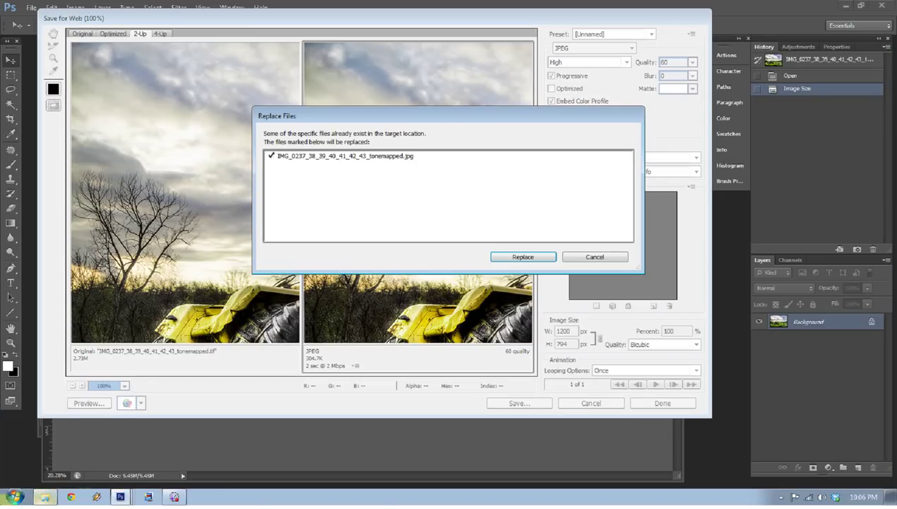
pyautogui.click(520, 256)
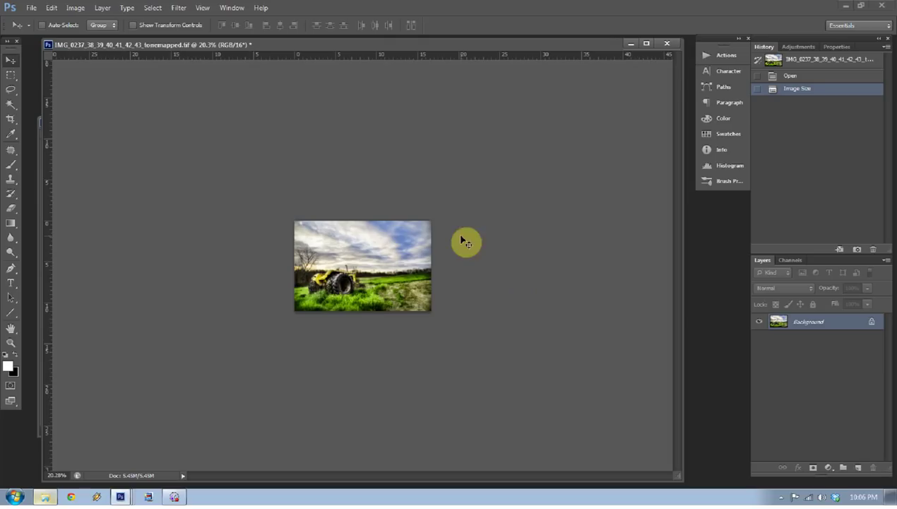
# Step: Check the 1200x794 JPG copy's details in the Upload folder, then return to Photoshop
pyautogui.click(845, 6)
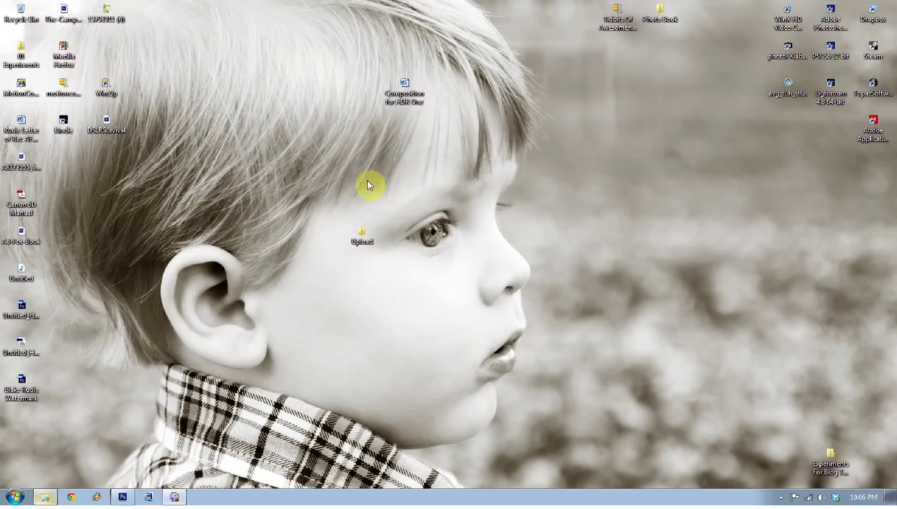
pyautogui.doubleClick(361, 235)
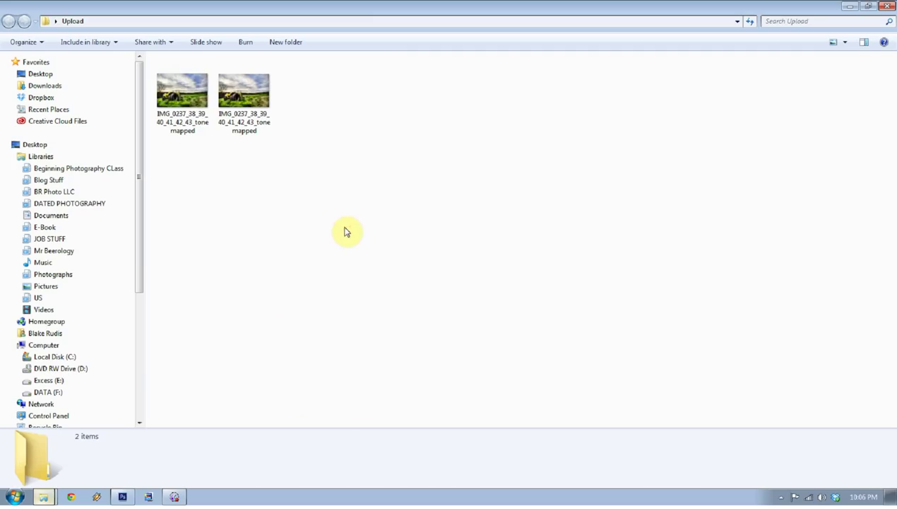
pyautogui.click(182, 100)
pyautogui.click(219, 98)
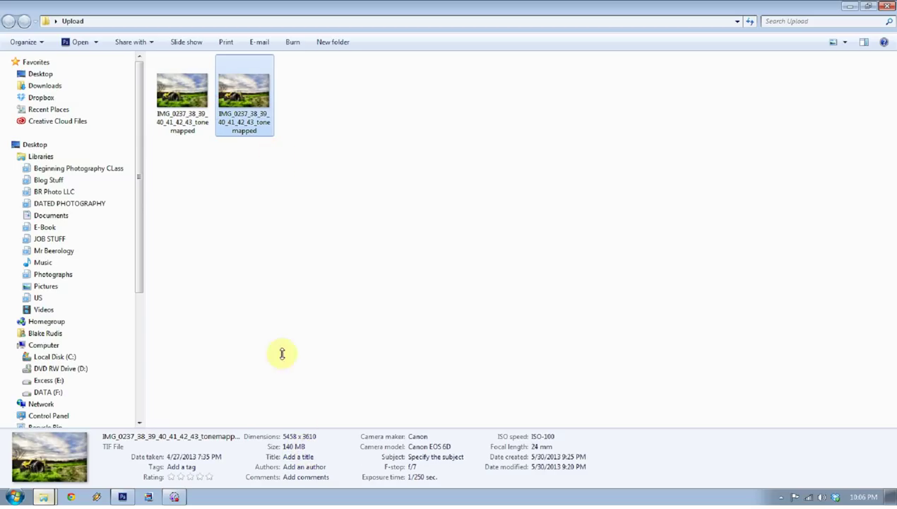
pyautogui.click(187, 91)
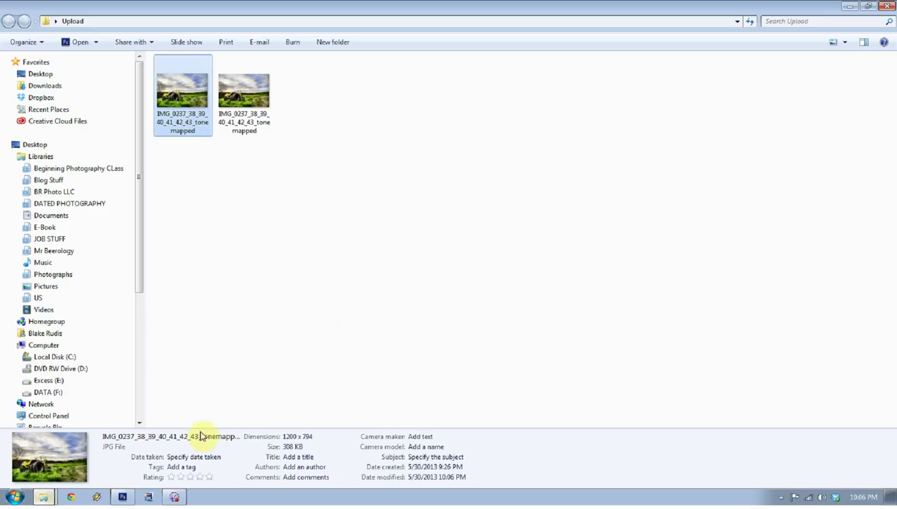
pyautogui.click(124, 497)
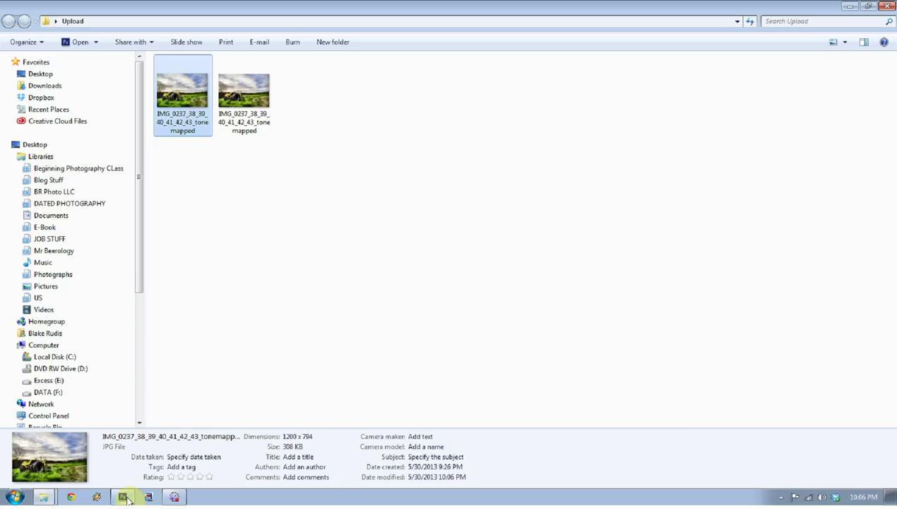
pyautogui.click(124, 497)
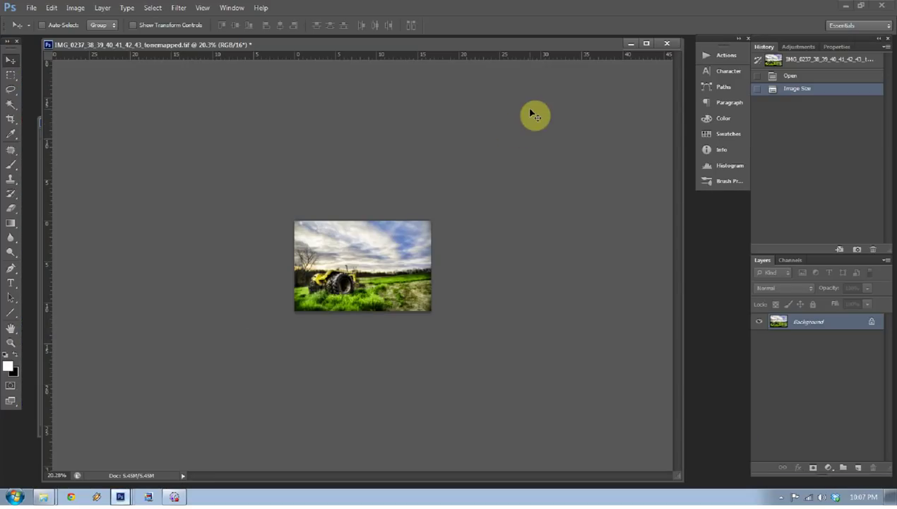
# Step: Revert the photo to its opened state and type the photographer's name in the sky
pyautogui.click(785, 61)
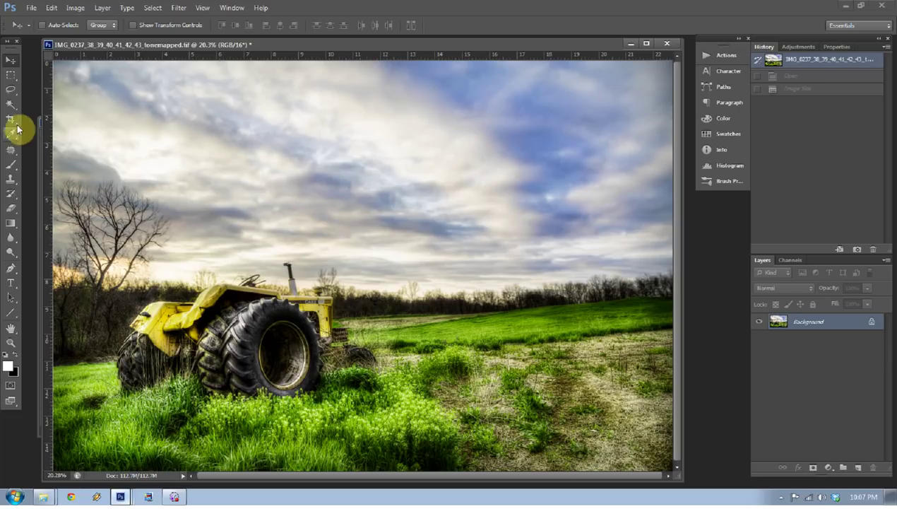
pyautogui.press('t')
pyautogui.click(261, 182)
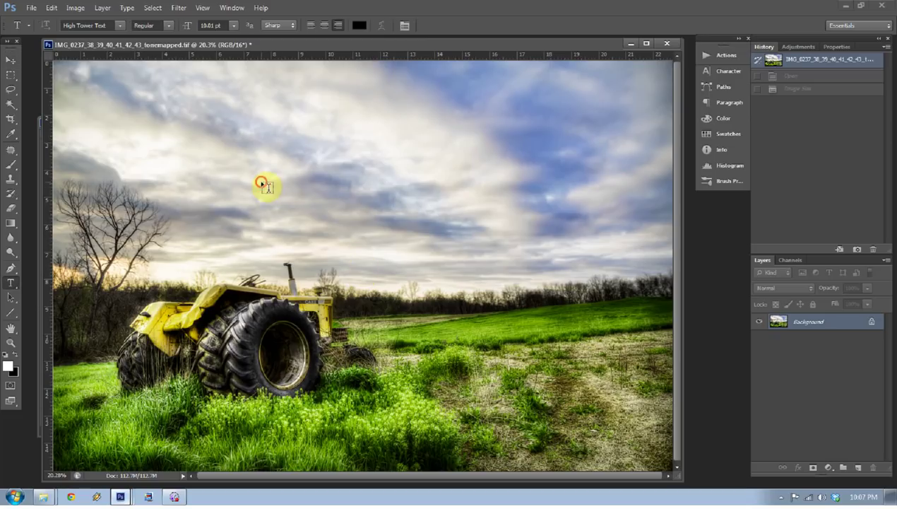
pyautogui.write('Kir')
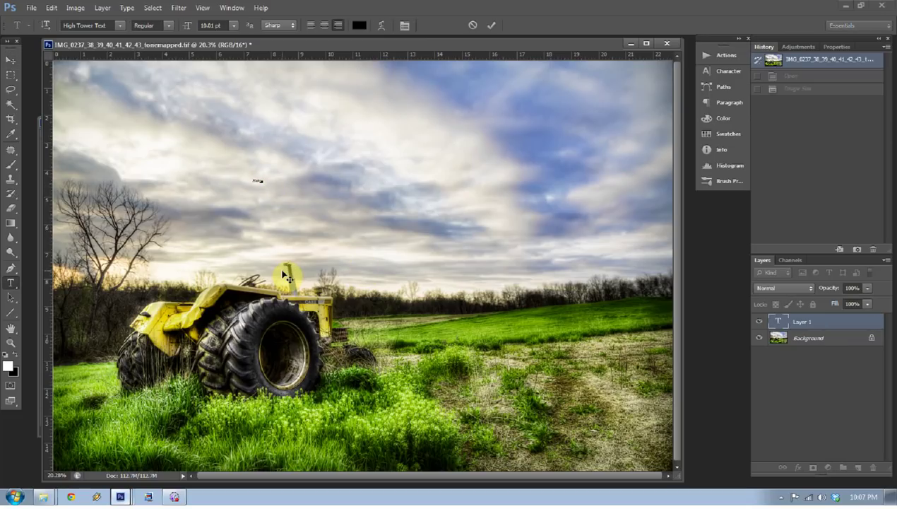
pyautogui.write('k Kelly')
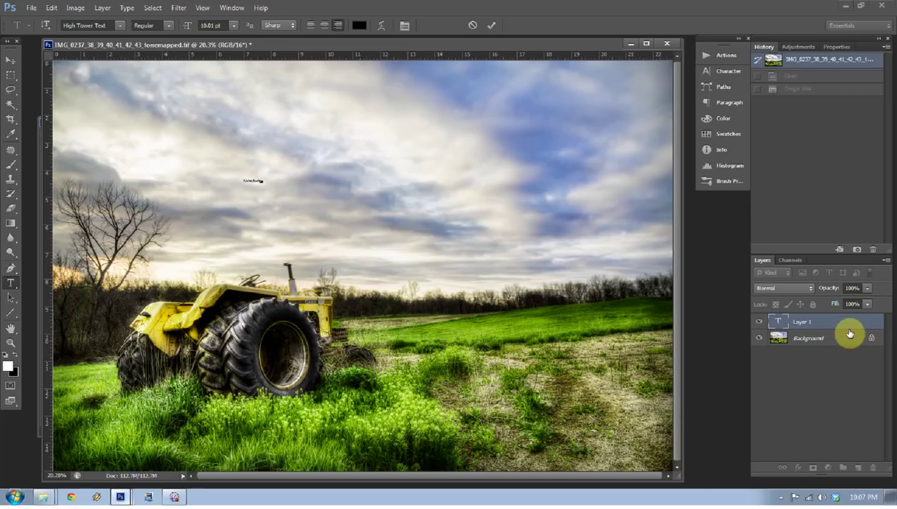
pyautogui.click(849, 331)
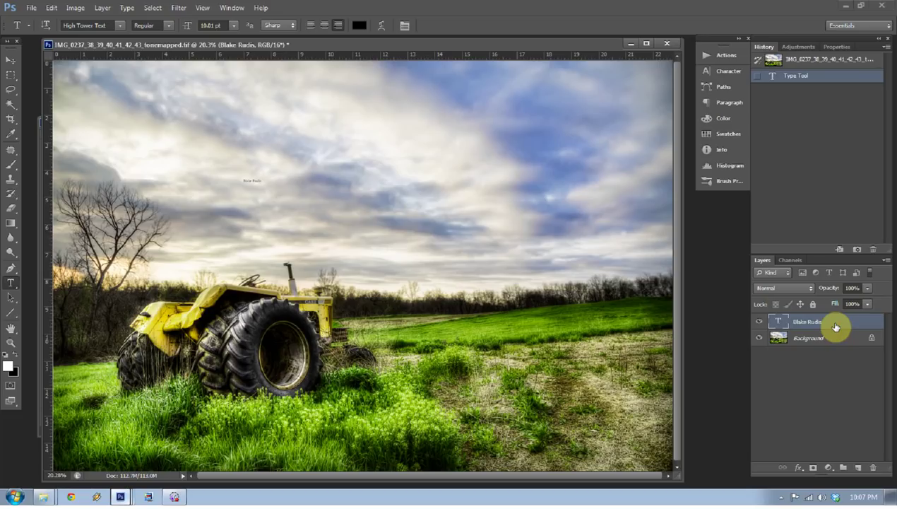
# Step: Scale the name text up into a large title across the sky
pyautogui.hotkey('ctrl', 't')
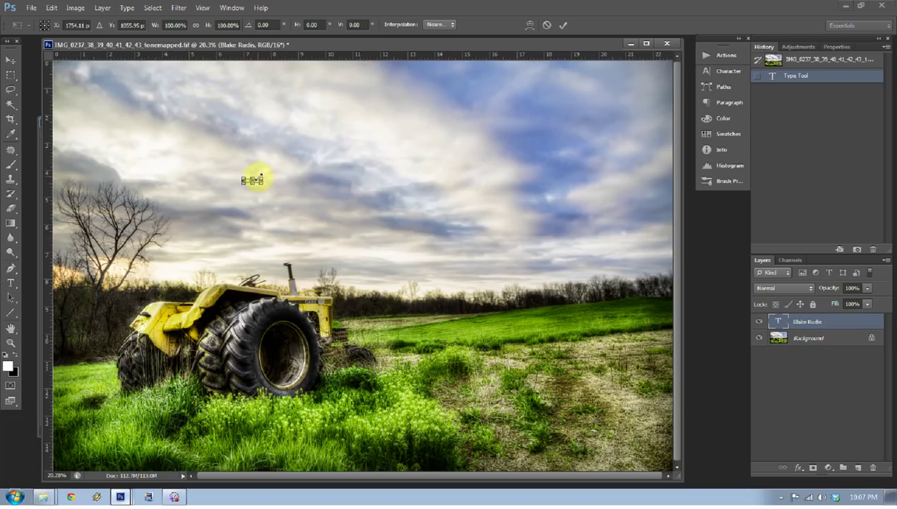
pyautogui.moveTo(264, 176); pyautogui.dragTo(542, 133)
pyautogui.press('Return')
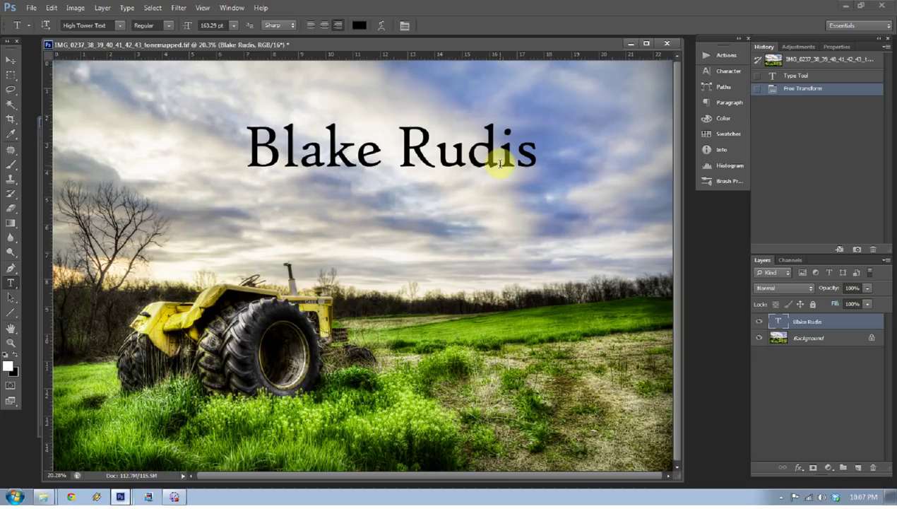
# Step: Move the name text lower and slightly left with the Move tool
pyautogui.press('v')
pyautogui.moveTo(496, 155); pyautogui.dragTo(466, 206)
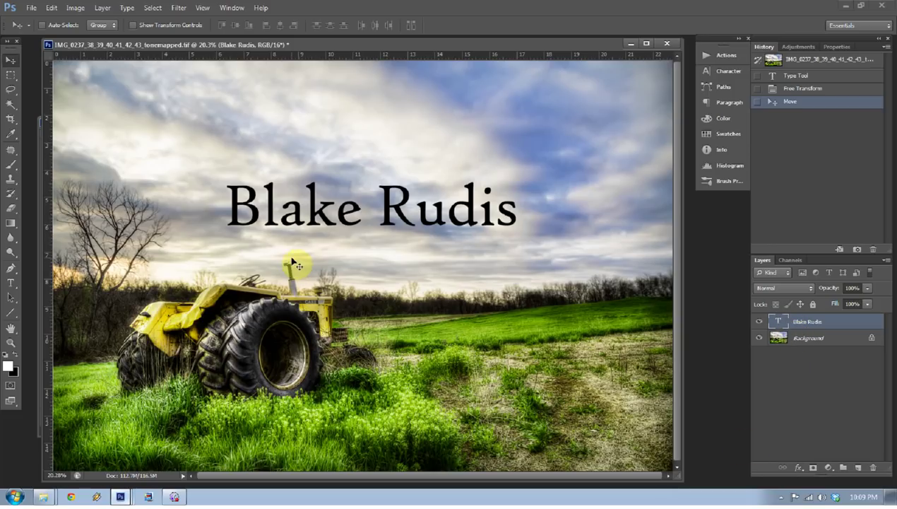
# Step: Add 'Photography' text below the name and place vertical guides at the name's edges
pyautogui.press('t')
pyautogui.click(401, 301)
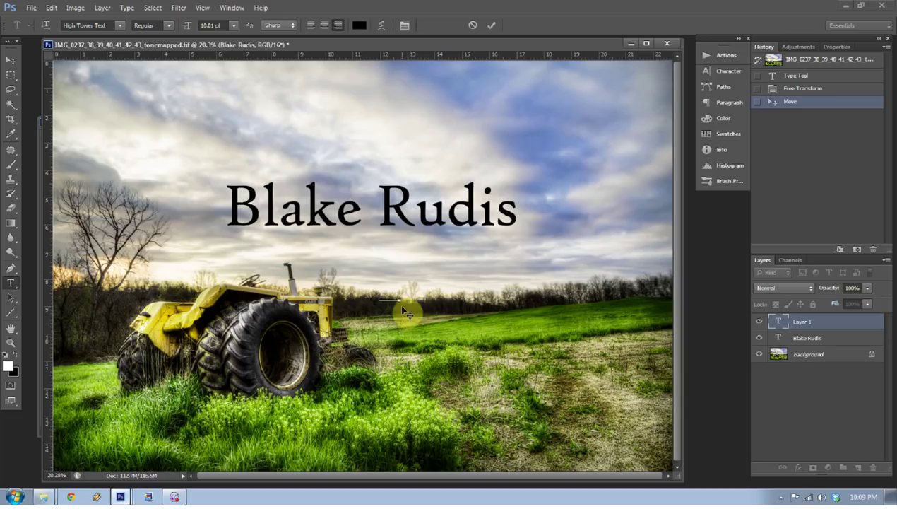
pyautogui.click(814, 325)
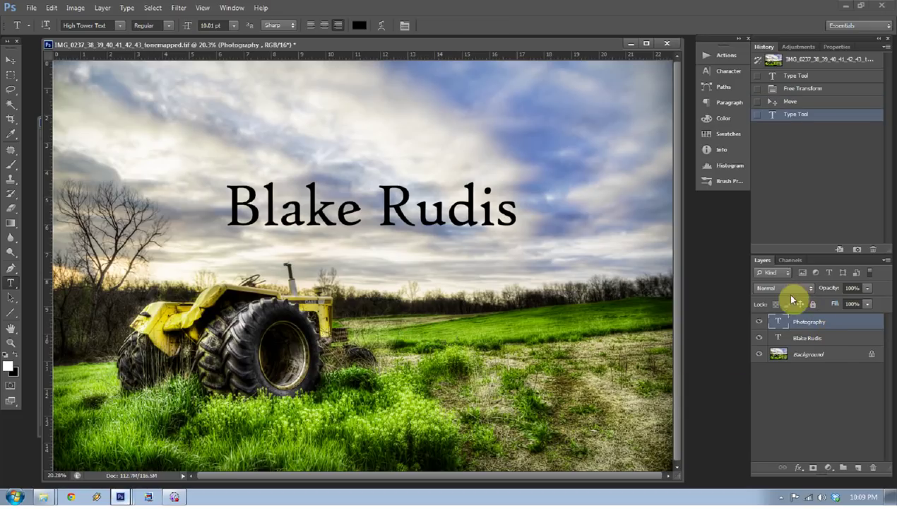
pyautogui.hotkey('ctrl', 'r')
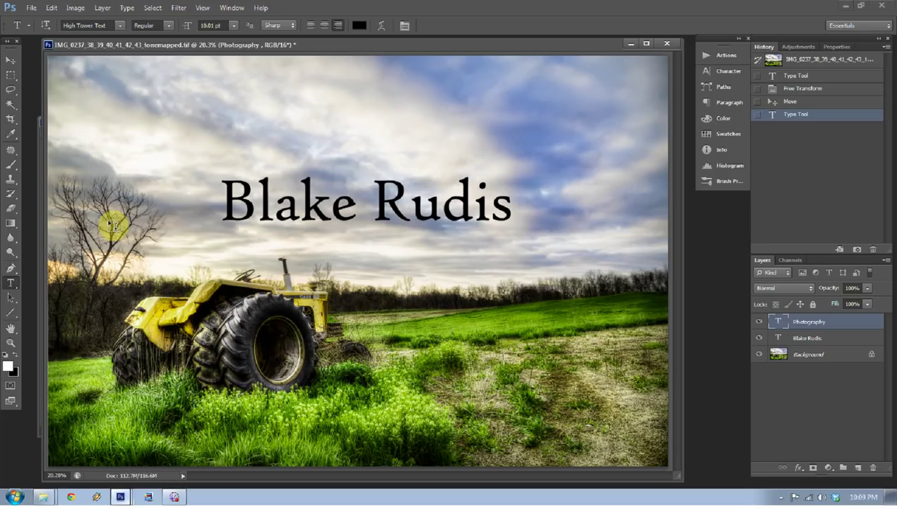
pyautogui.hotkey('ctrl', 'r')
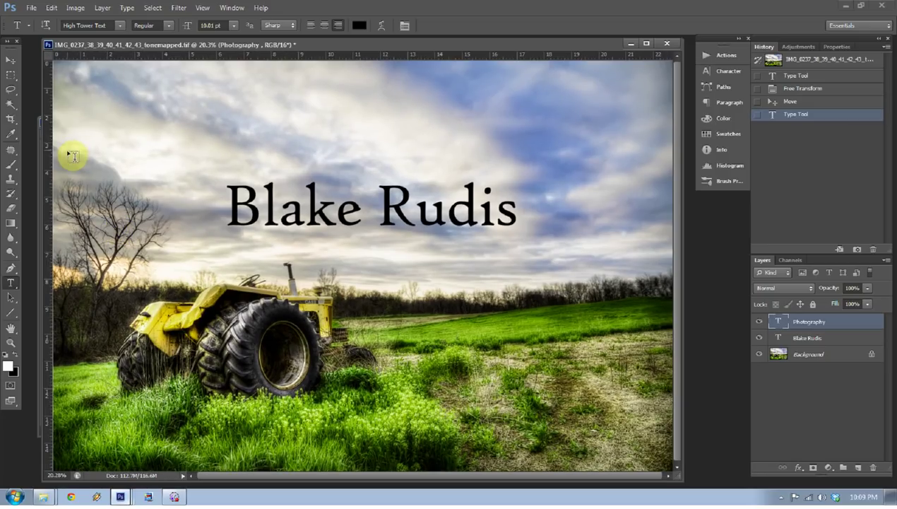
pyautogui.moveTo(44, 167); pyautogui.dragTo(228, 185)
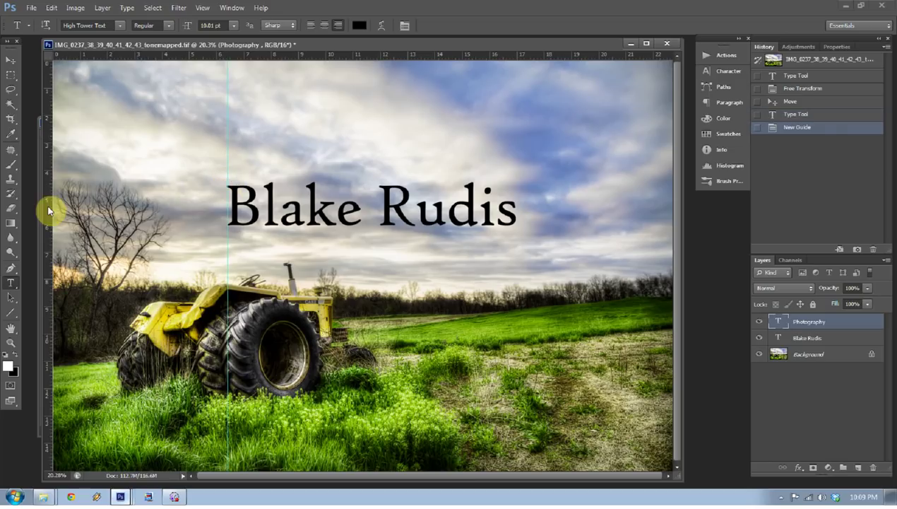
pyautogui.moveTo(47, 205); pyautogui.dragTo(516, 205)
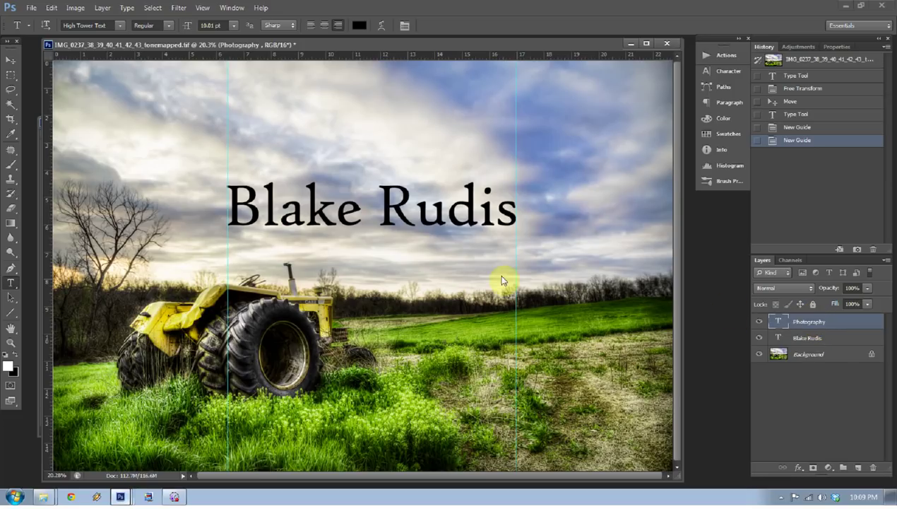
# Step: Scale and flatten Photography to span between the guides beneath the name
pyautogui.hotkey('ctrl', 't')
pyautogui.moveTo(401, 295); pyautogui.dragTo(627, 173)
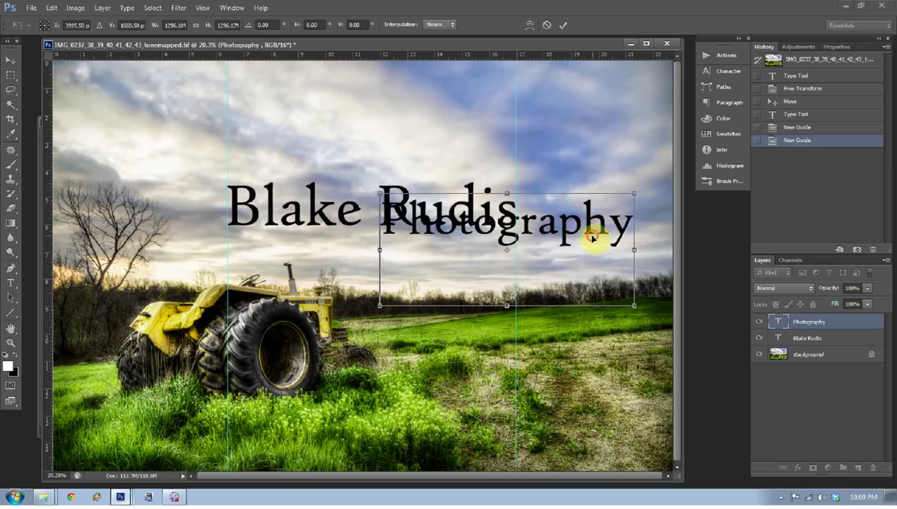
pyautogui.moveTo(593, 235); pyautogui.dragTo(517, 272)
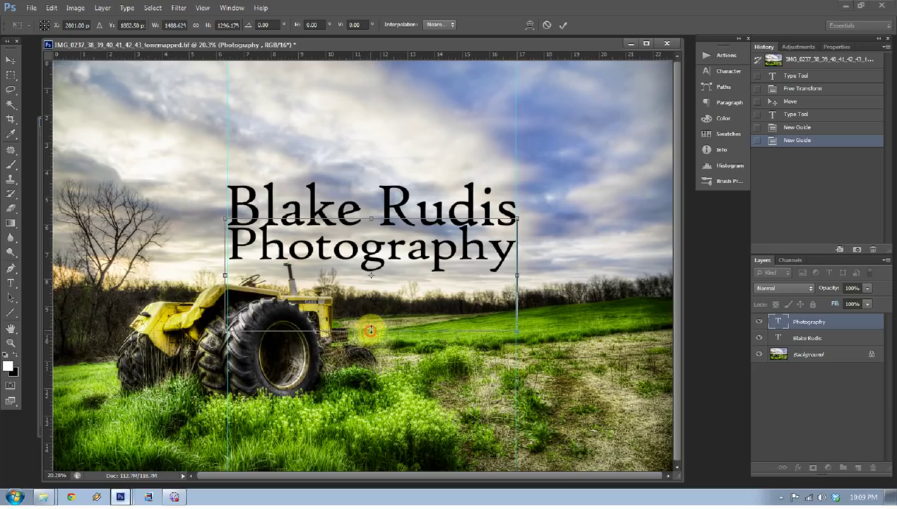
pyautogui.moveTo(369, 326); pyautogui.dragTo(369, 292)
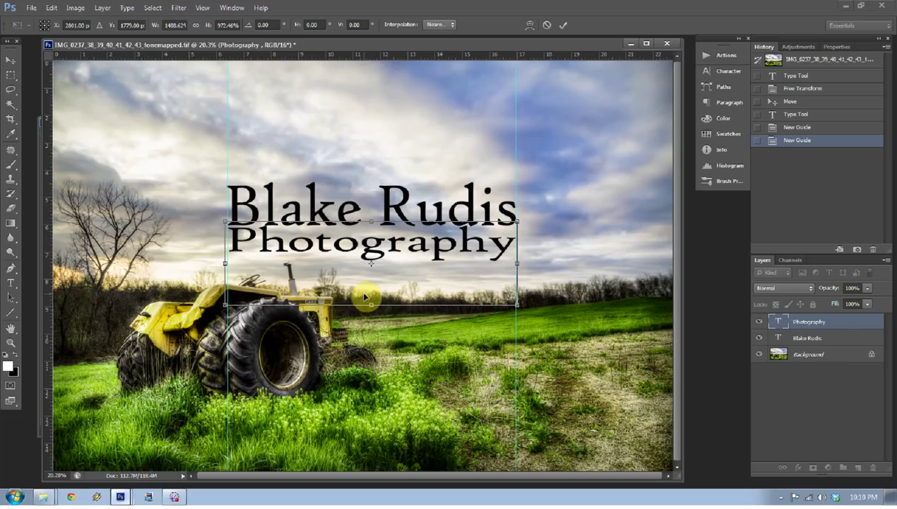
pyautogui.press('Return')
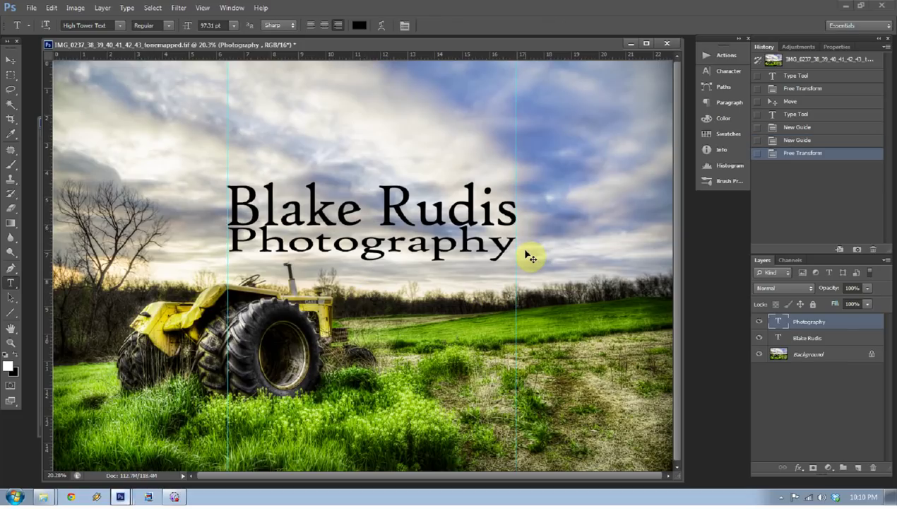
# Step: Hide the guides, stack the name layer above Photography, and select both text layers
pyautogui.hotkey('ctrl', ';')
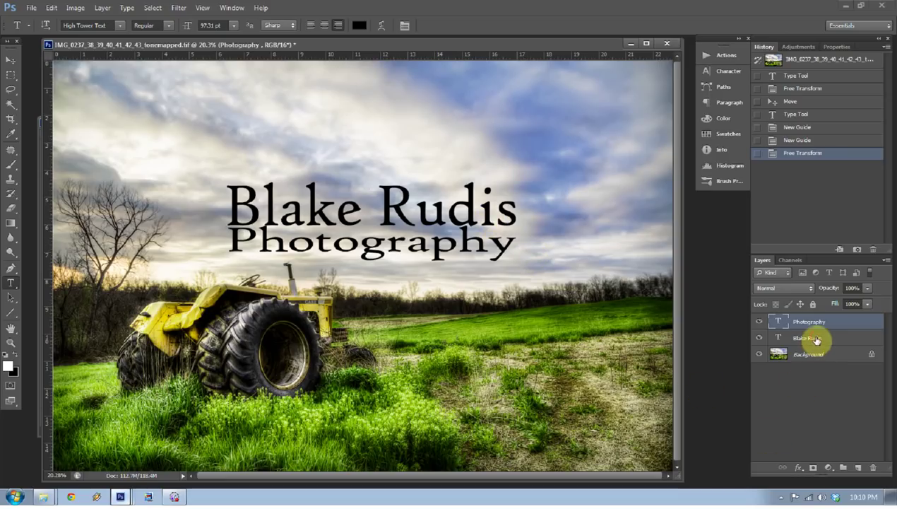
pyautogui.moveTo(815, 341); pyautogui.dragTo(811, 312)
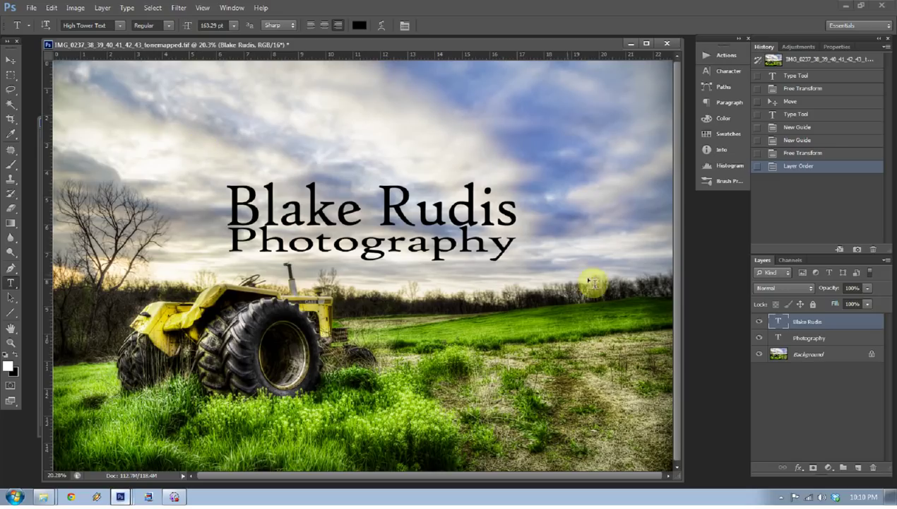
pyautogui.keyDown('shift'); pyautogui.click(850, 340); pyautogui.keyUp('shift')
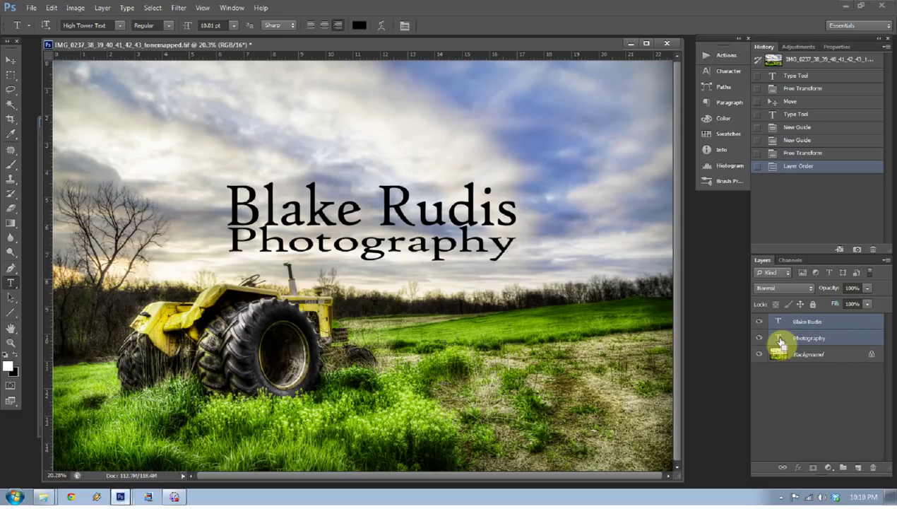
# Step: Shrink both text layers together into a small watermark block in the lower-right
pyautogui.hotkey('ctrl', 't')
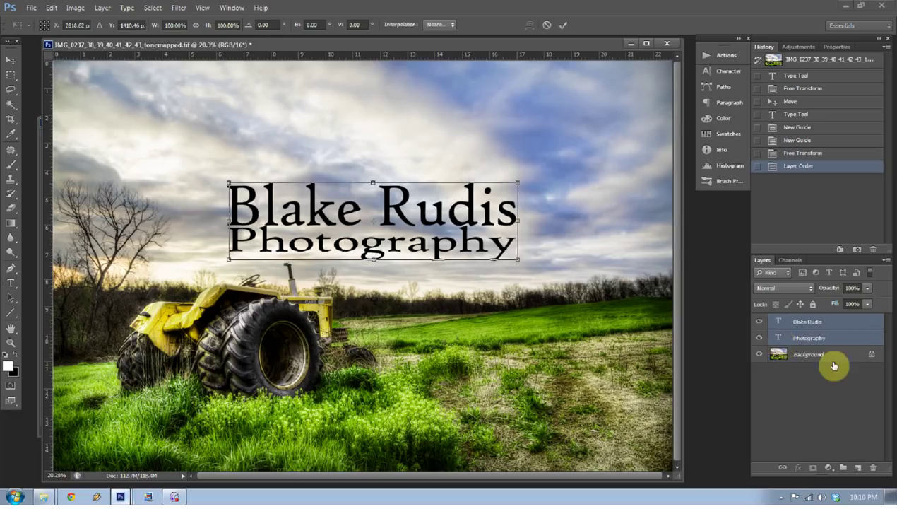
pyautogui.moveTo(229, 182); pyautogui.dragTo(555, 431)
pyautogui.press('Return')
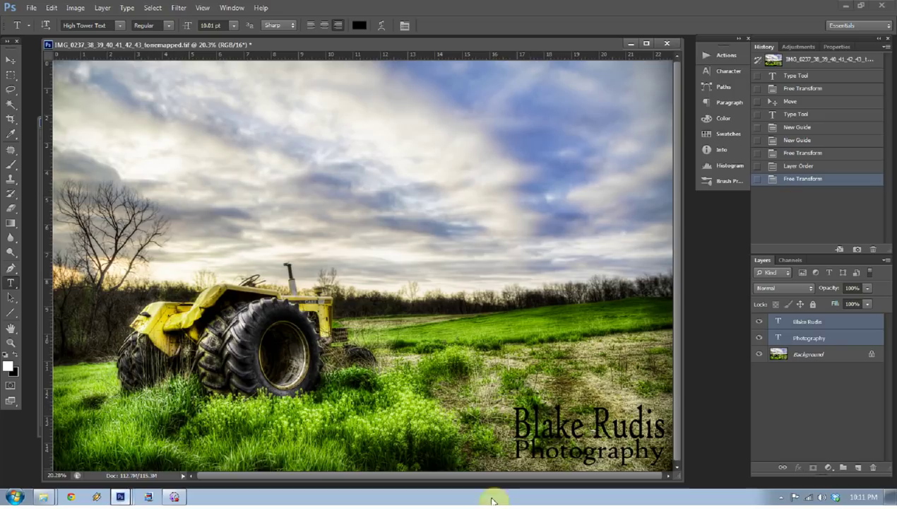
# Step: Set the Fill of the Blake Rudis and Photography text layers to 0%
pyautogui.click(843, 323)
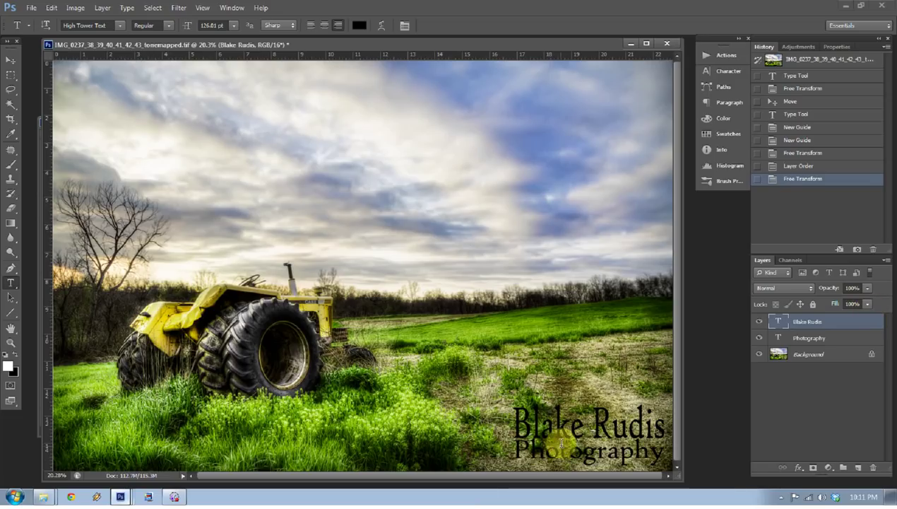
pyautogui.click(868, 304)
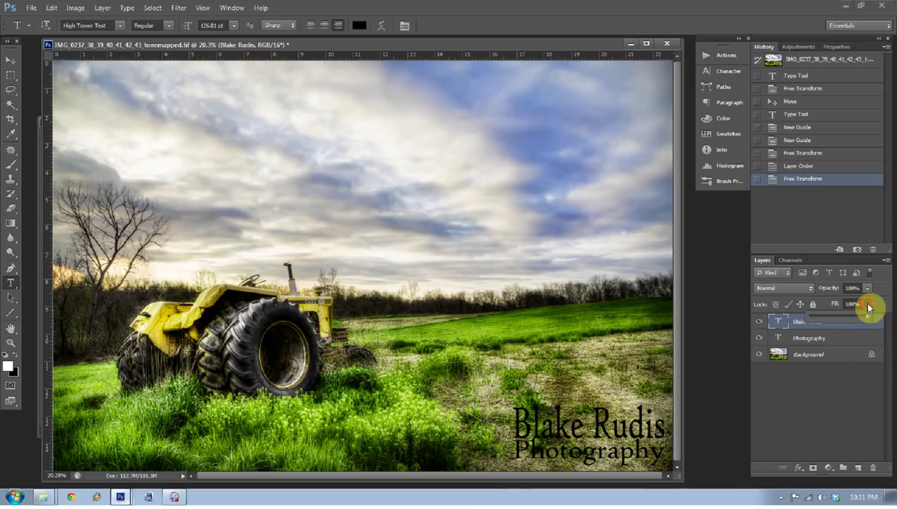
pyautogui.moveTo(862, 314); pyautogui.dragTo(805, 316)
pyautogui.click(817, 340)
pyautogui.click(868, 305)
pyautogui.click(806, 407)
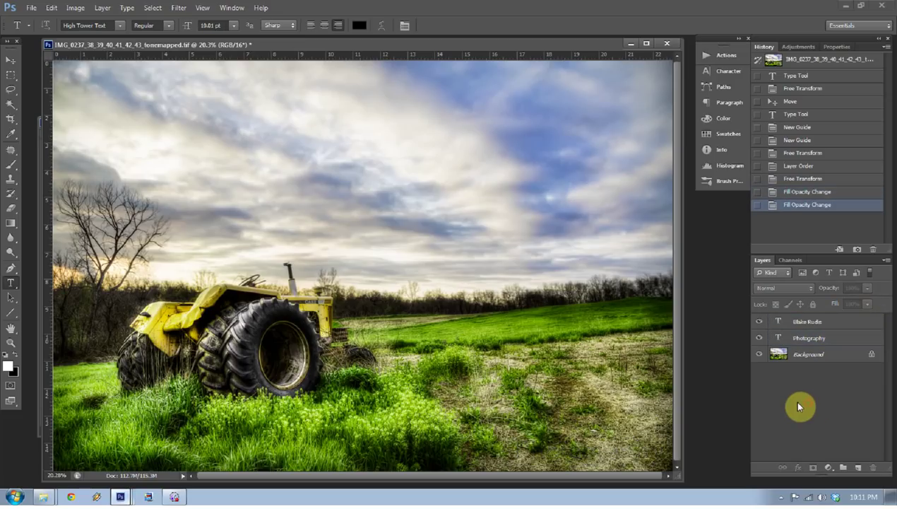
pyautogui.doubleClick(837, 324)
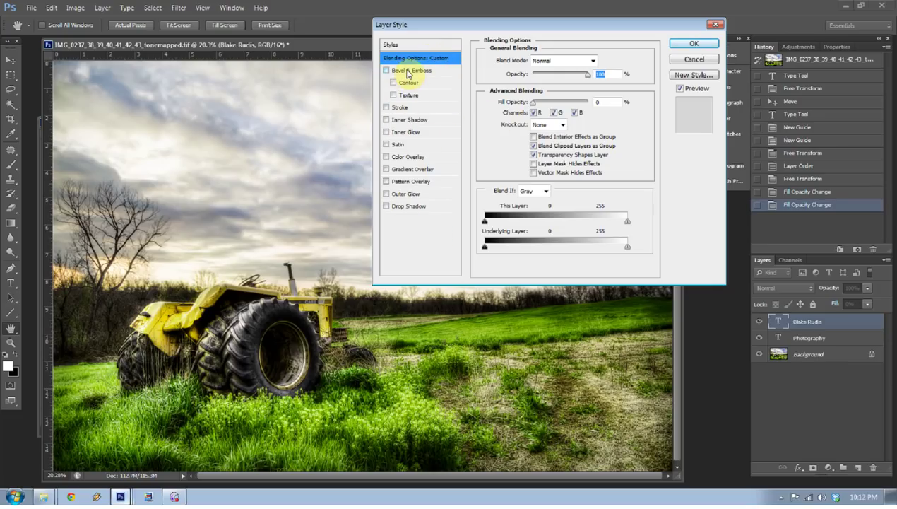
# Step: Enable Bevel & Emboss, Inner Glow and Drop Shadow on the Blake Rudis text, dropping Outer Glow
pyautogui.click(408, 72)
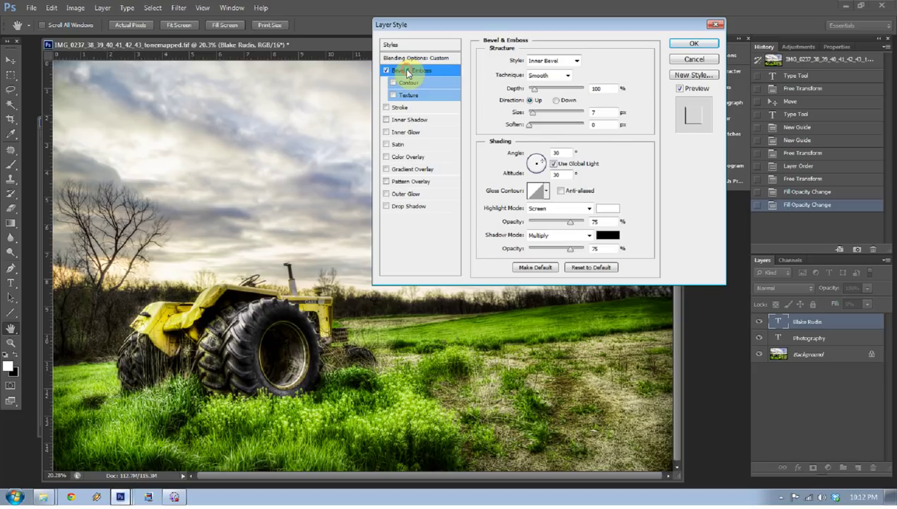
pyautogui.click(403, 193)
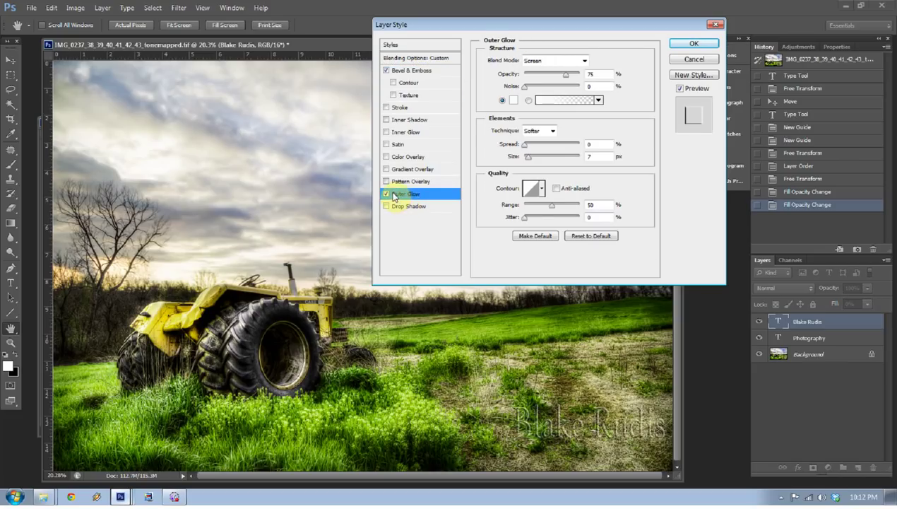
pyautogui.click(386, 194)
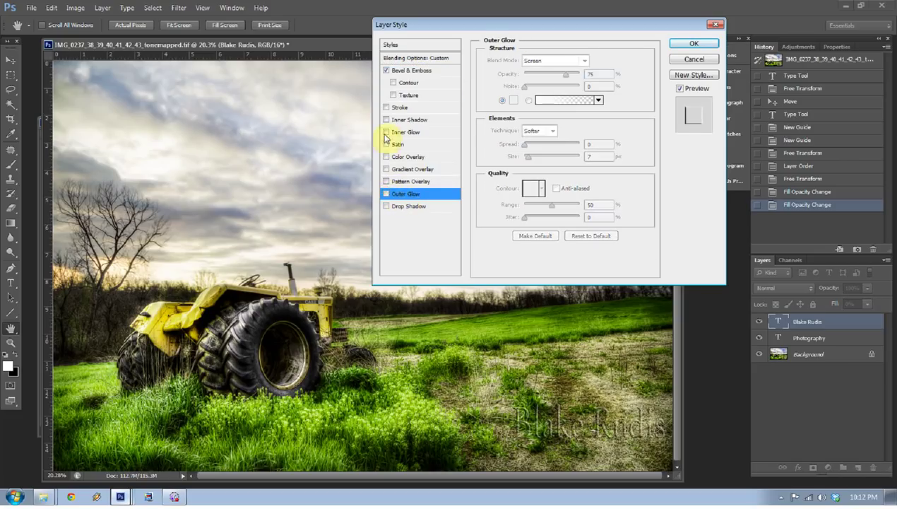
pyautogui.click(387, 132)
pyautogui.click(410, 205)
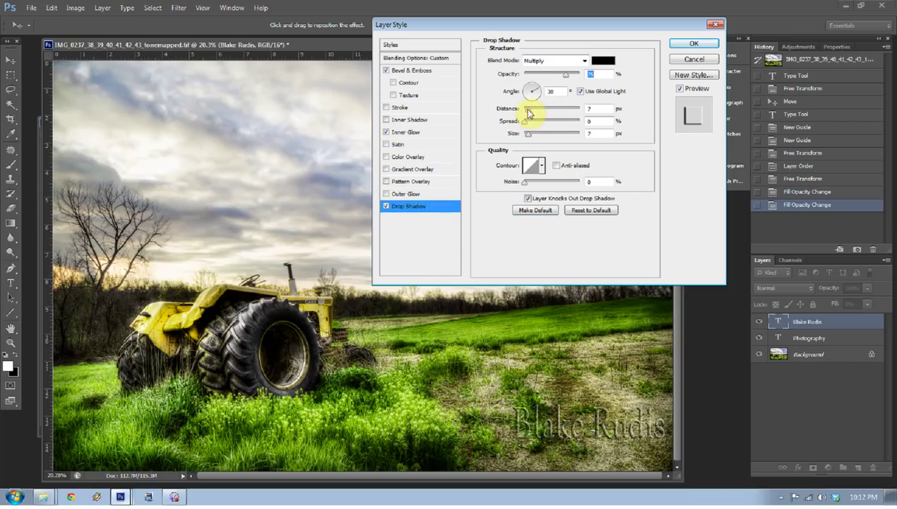
# Step: Set the drop shadow to distance 0, spread 11%, size 46 and opacity 92%, and apply
pyautogui.moveTo(530, 114); pyautogui.dragTo(511, 117)
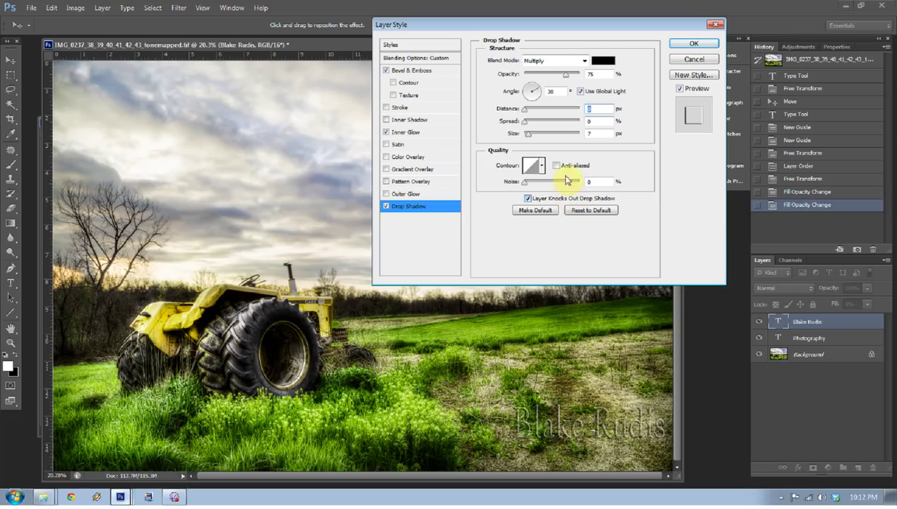
pyautogui.click(530, 121)
pyautogui.moveTo(531, 136); pyautogui.dragTo(537, 134)
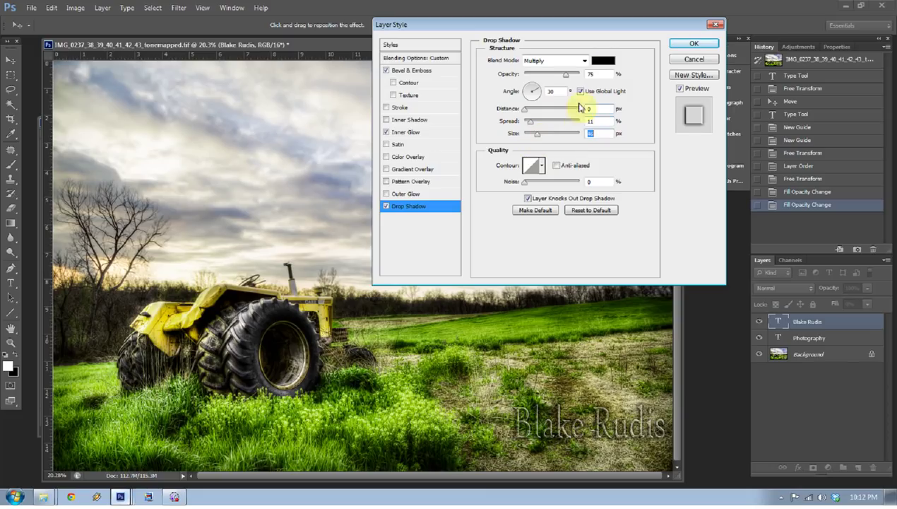
pyautogui.click(566, 74)
pyautogui.moveTo(567, 74); pyautogui.dragTo(576, 75)
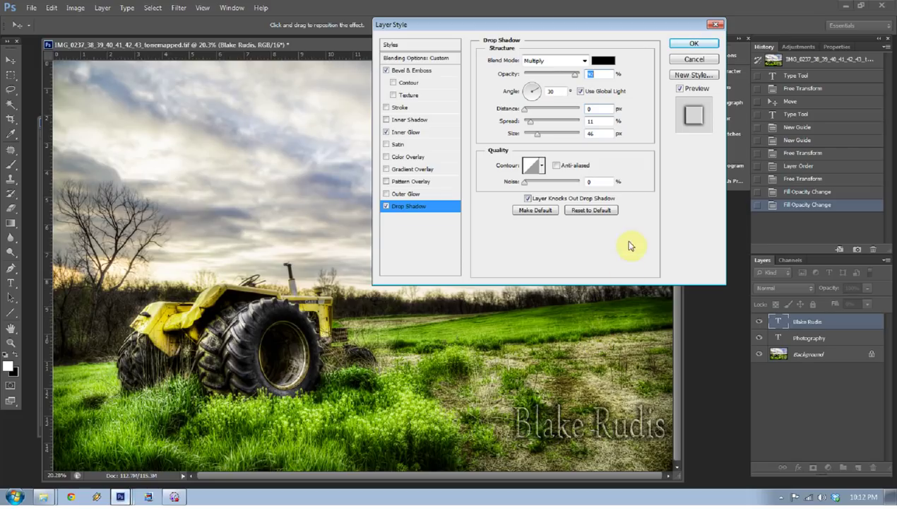
pyautogui.click(685, 45)
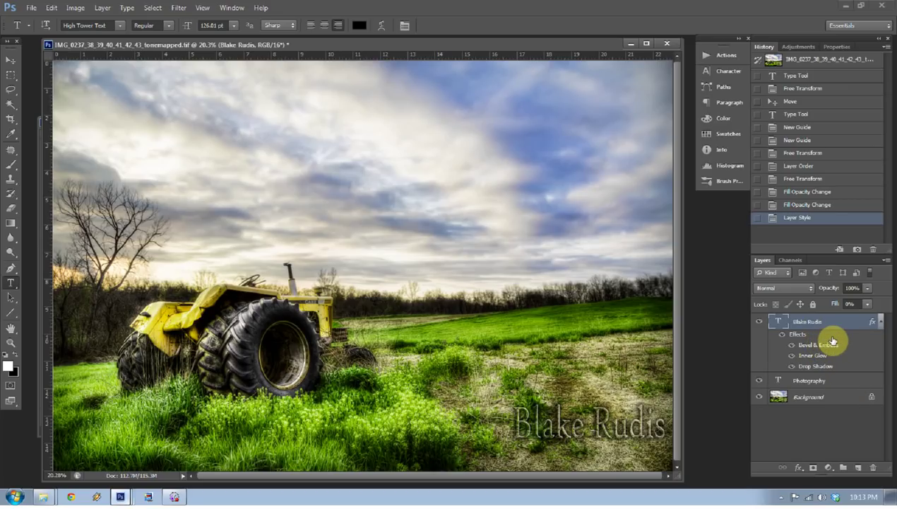
# Step: Copy the Blake Rudis layer style and paste it onto the Photography layer
pyautogui.rightClick(831, 338)
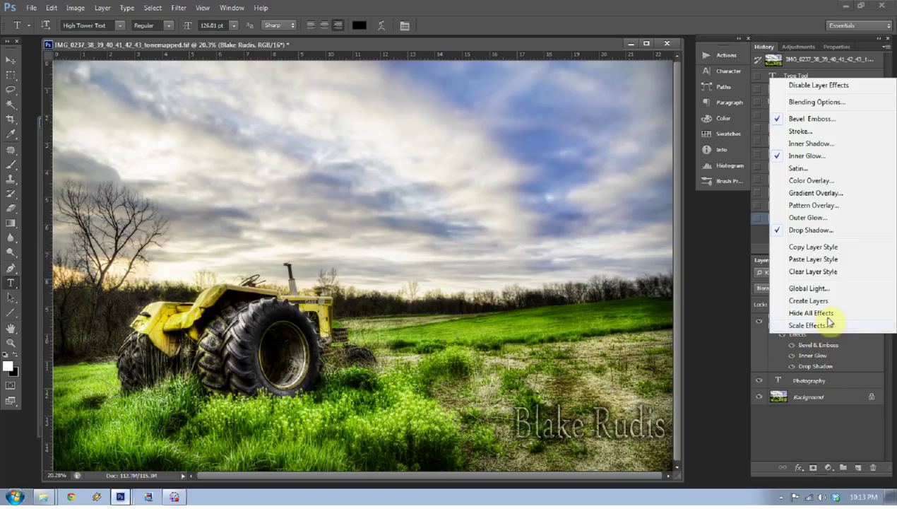
pyautogui.click(807, 244)
pyautogui.click(812, 381)
pyautogui.rightClick(812, 381)
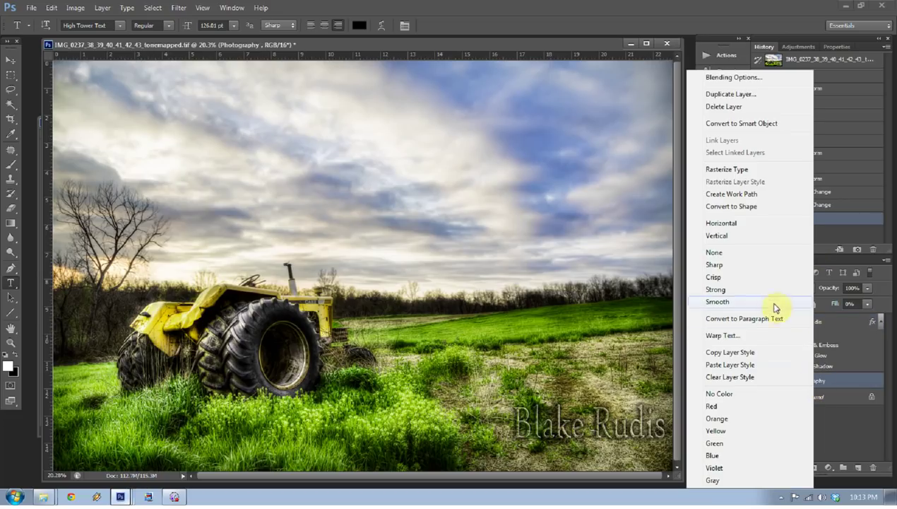
pyautogui.click(743, 364)
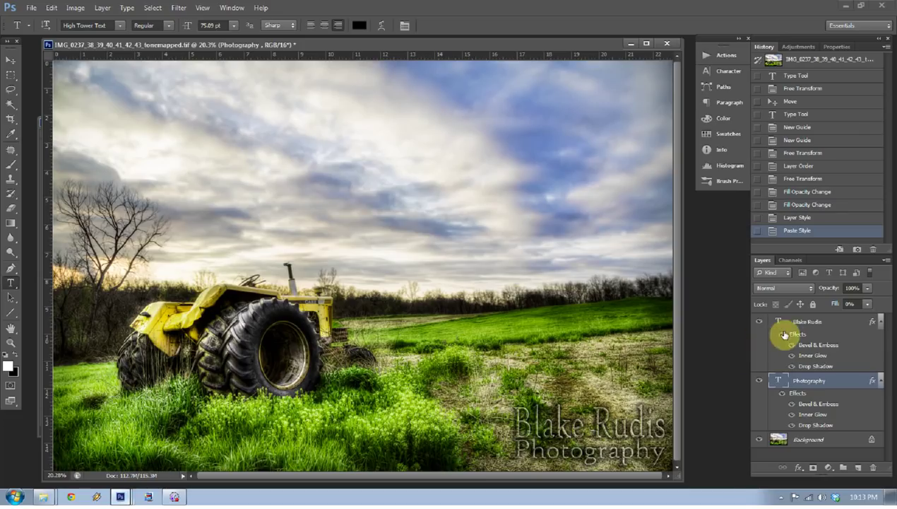
# Step: Toggle the drop shadow and inner glow off and on for both text layers to compare
pyautogui.click(791, 366)
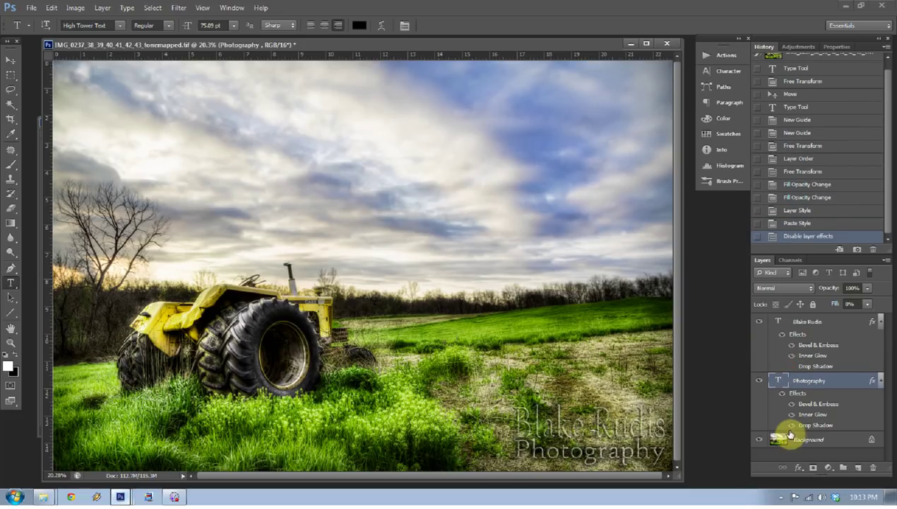
pyautogui.click(791, 425)
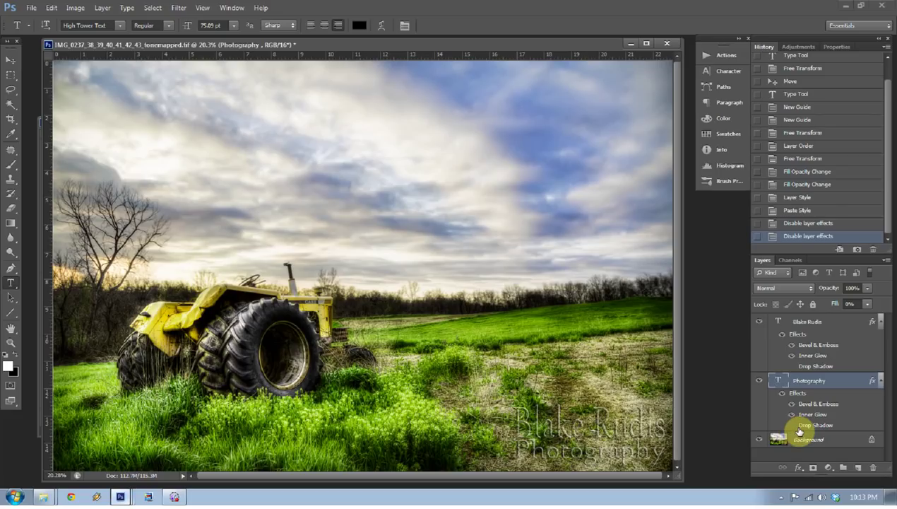
pyautogui.click(791, 425)
pyautogui.click(791, 366)
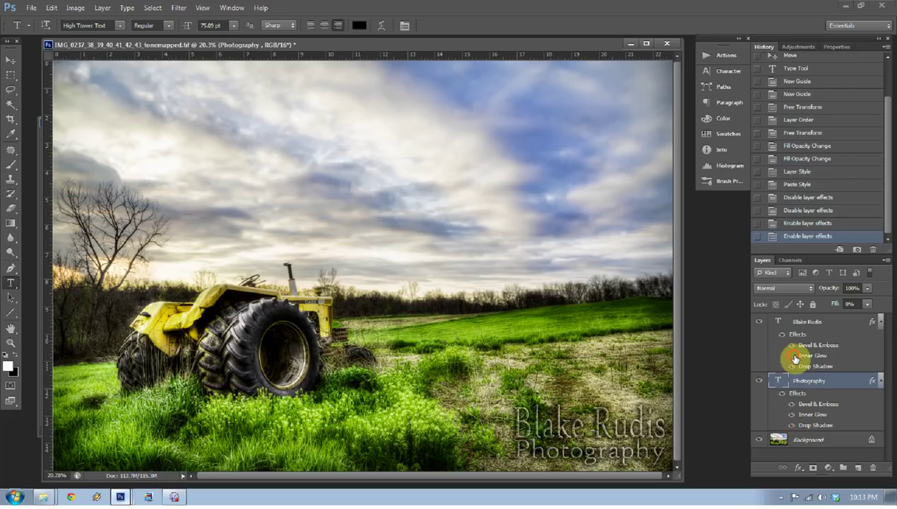
pyautogui.click(791, 355)
pyautogui.click(791, 414)
pyautogui.click(791, 415)
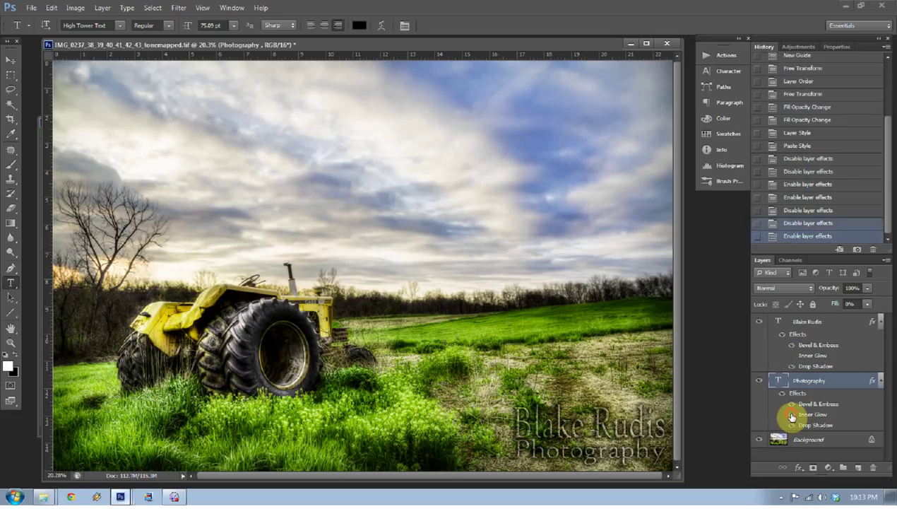
pyautogui.click(791, 355)
# Step: Toggle bevel and emboss on both layers, leaving it hidden on Photography, and select the Background layer
pyautogui.click(791, 344)
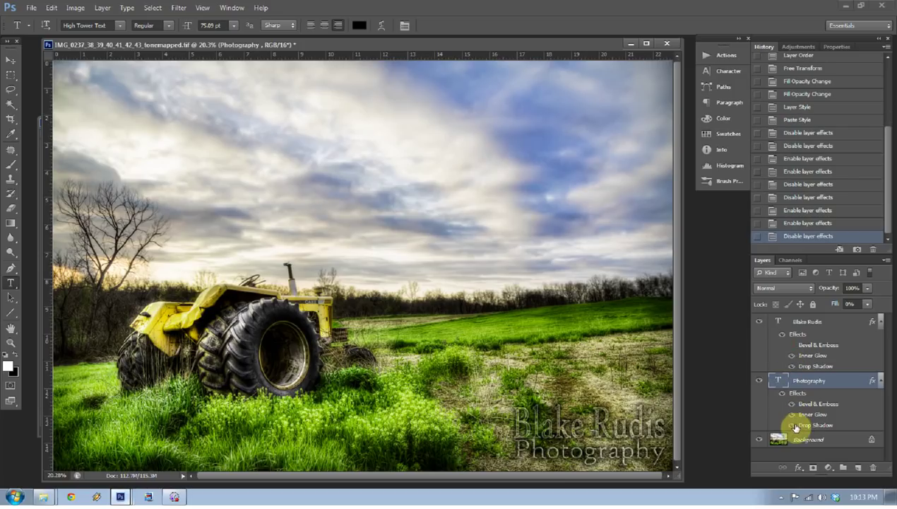
pyautogui.click(792, 404)
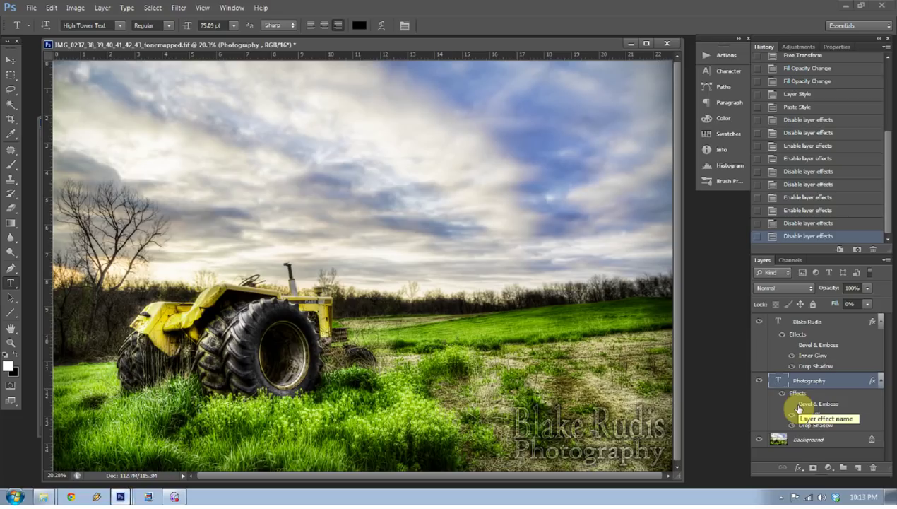
pyautogui.click(793, 406)
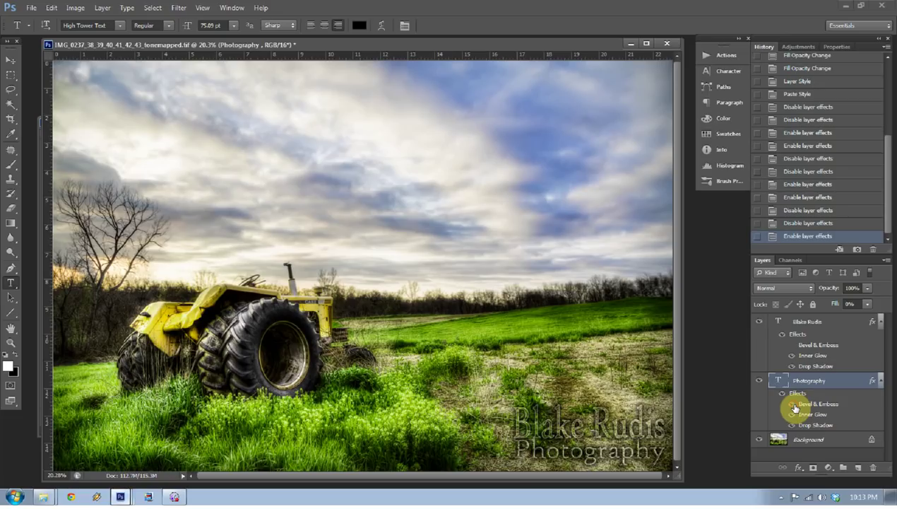
pyautogui.click(793, 406)
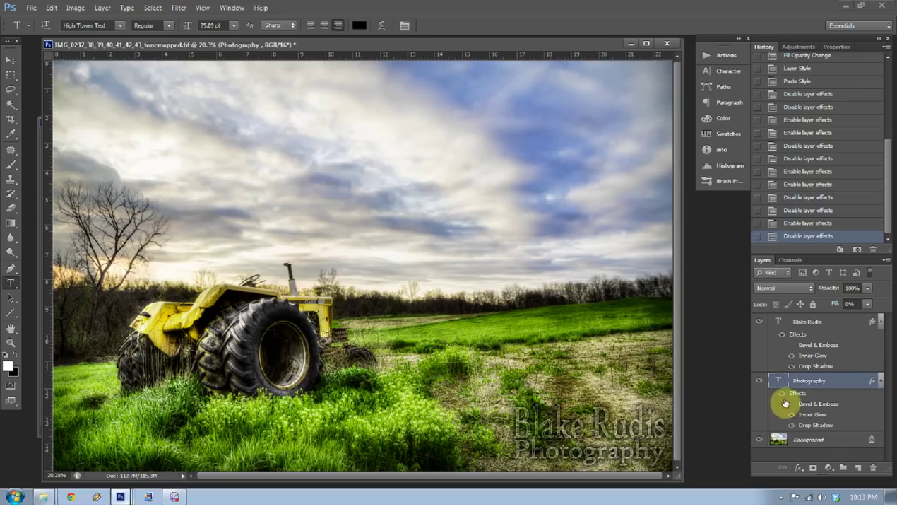
pyautogui.click(799, 440)
# Step: Delete the tractor photo Background layer and crop the canvas tightly around the watermark text
pyautogui.press('Delete')
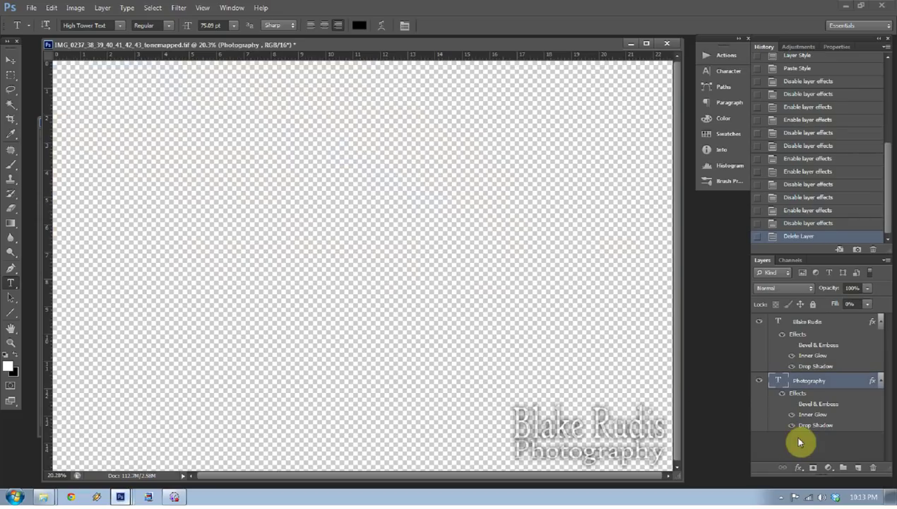
pyautogui.press('c')
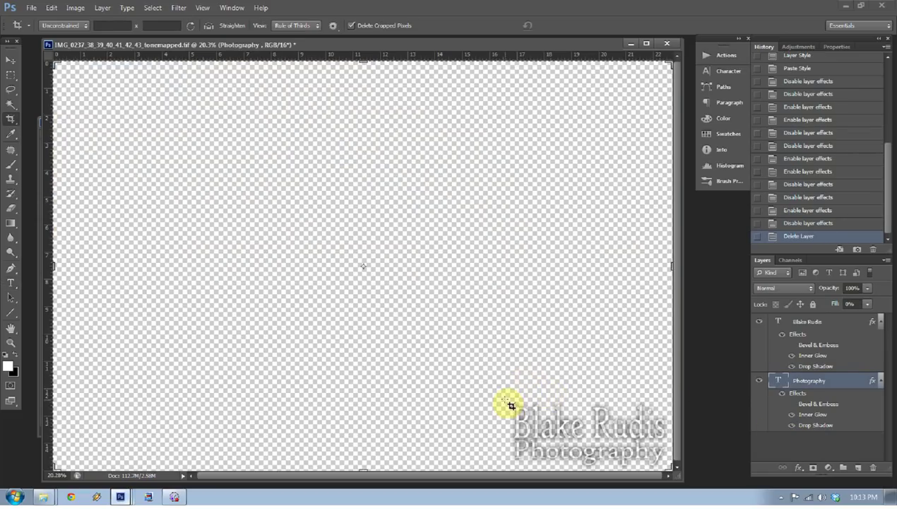
pyautogui.moveTo(504, 396); pyautogui.dragTo(671, 470)
pyautogui.press('Return')
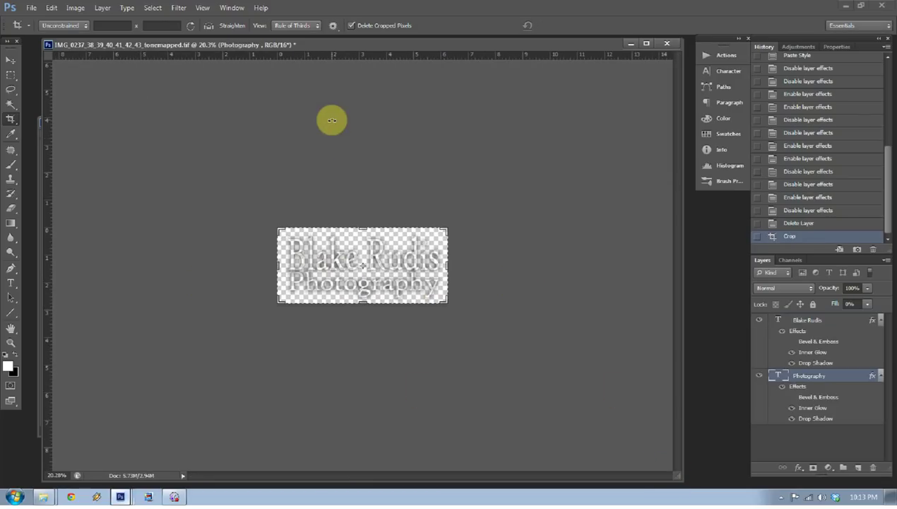
# Step: Save as Photoshop PSD 'Blake Rudis Watermark' on the Desktop, replacing the existing file
pyautogui.click(31, 7)
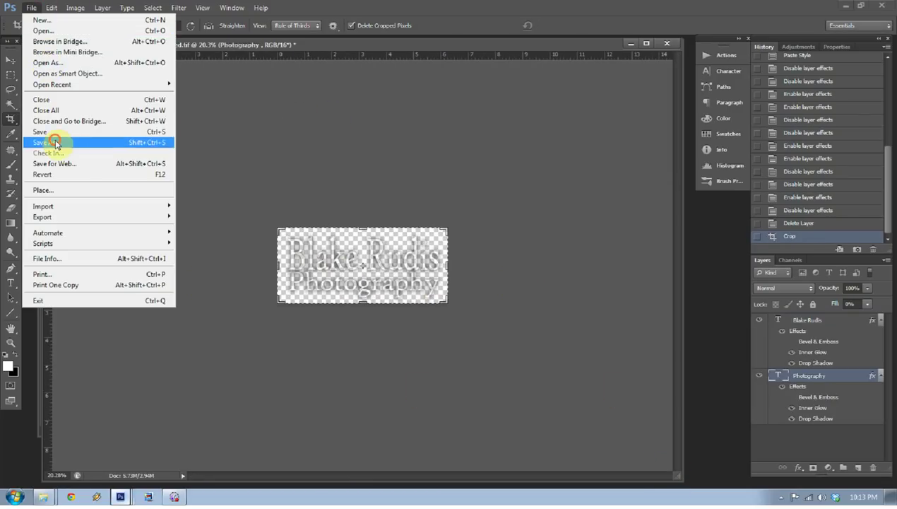
pyautogui.click(55, 141)
pyautogui.click(241, 351)
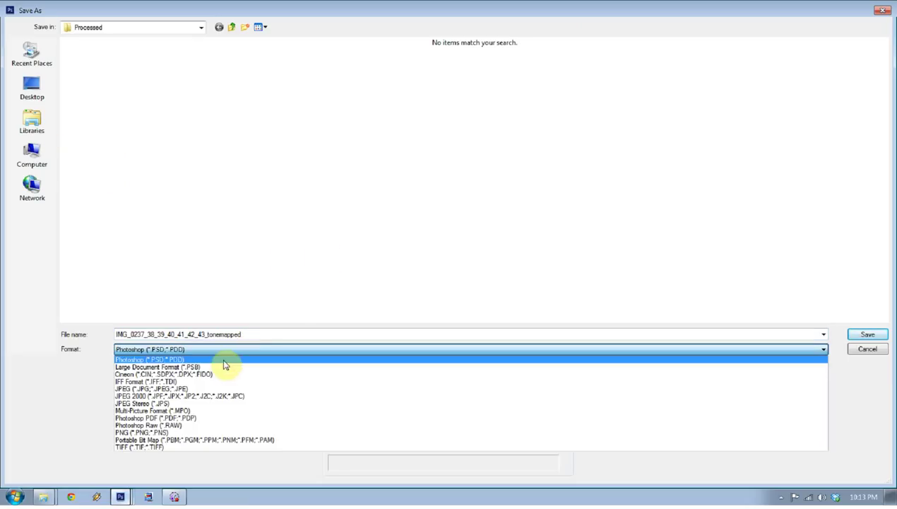
pyautogui.click(231, 359)
pyautogui.doubleClick(267, 332)
pyautogui.write('Bl')
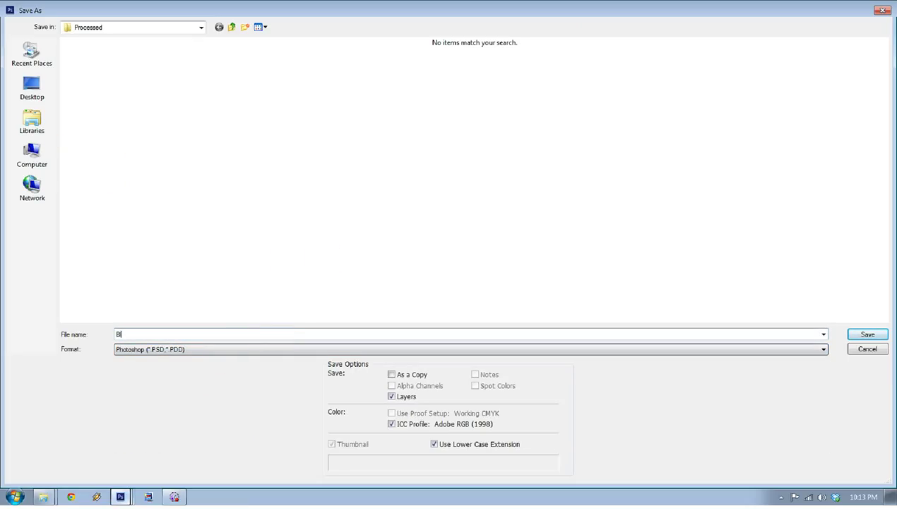
pyautogui.write('ake Rudis Watermark')
pyautogui.click(37, 99)
pyautogui.press('Return')
pyautogui.click(428, 191)
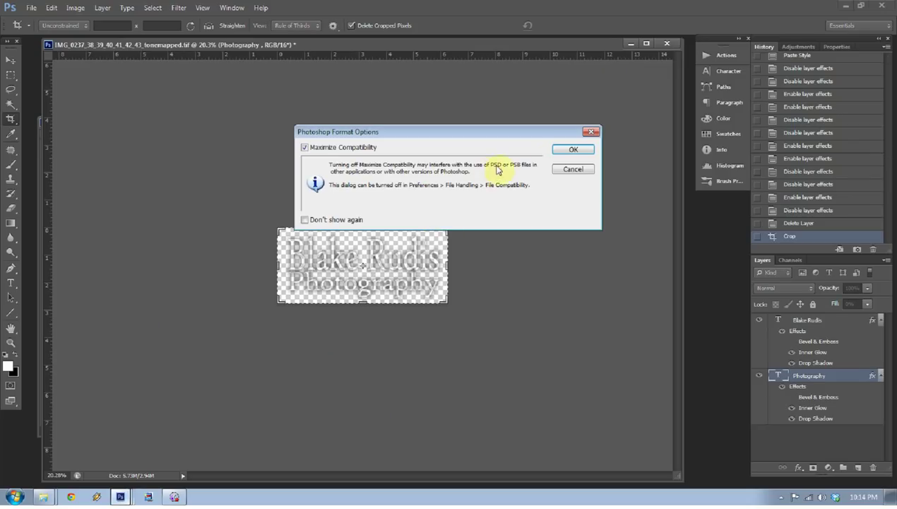
pyautogui.click(564, 146)
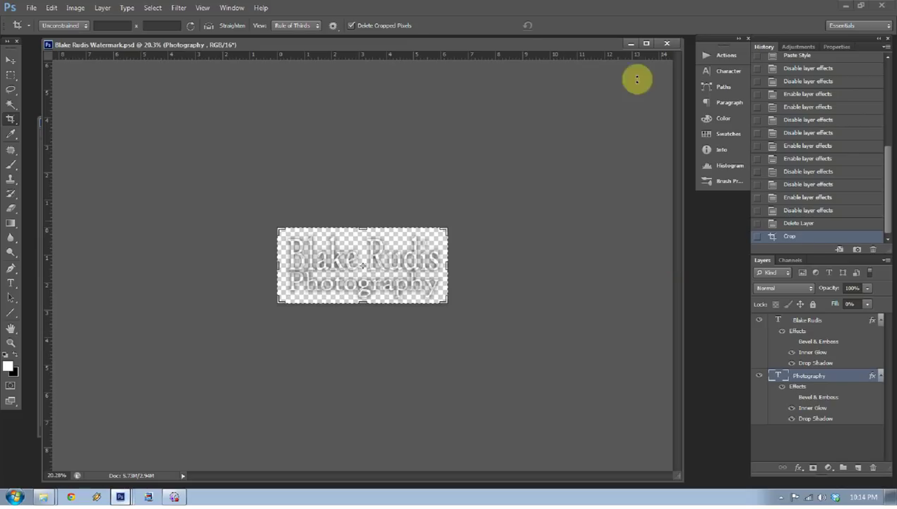
# Step: Restore the watermark window and move the Weston Red Barn photo window up and left
pyautogui.click(631, 44)
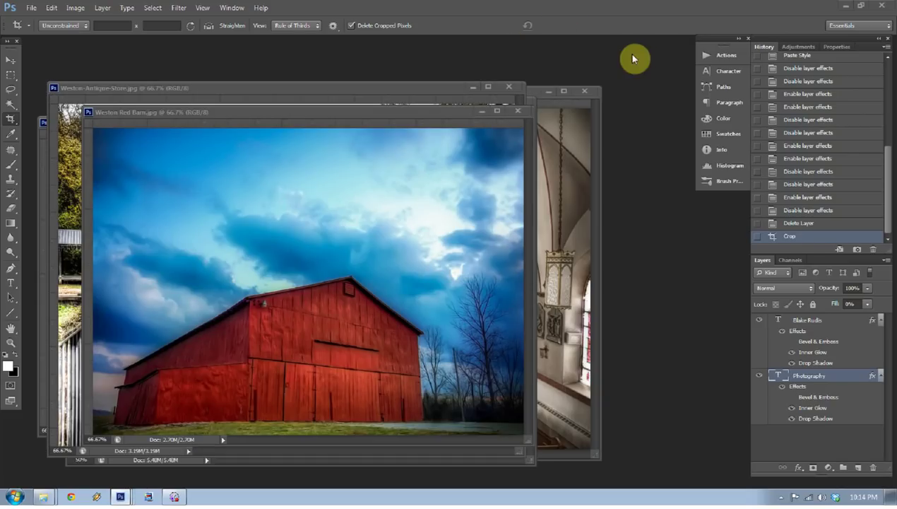
pyautogui.moveTo(624, 37); pyautogui.dragTo(599, 36)
pyautogui.click(110, 125)
pyautogui.moveTo(252, 115); pyautogui.dragTo(188, 96)
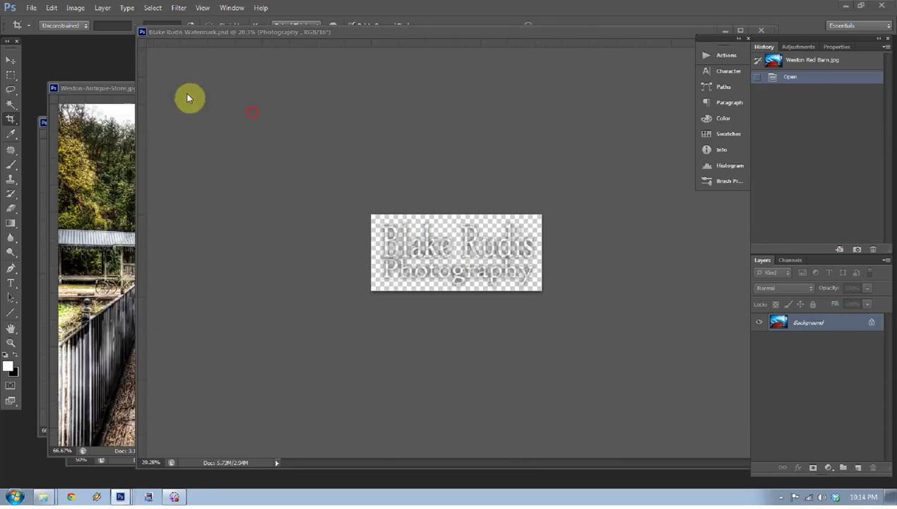
# Step: Check the barn photo's Image Size (1152 × 820 px, 72 ppi) without changes, then refocus the watermark
pyautogui.click(75, 7)
pyautogui.click(107, 91)
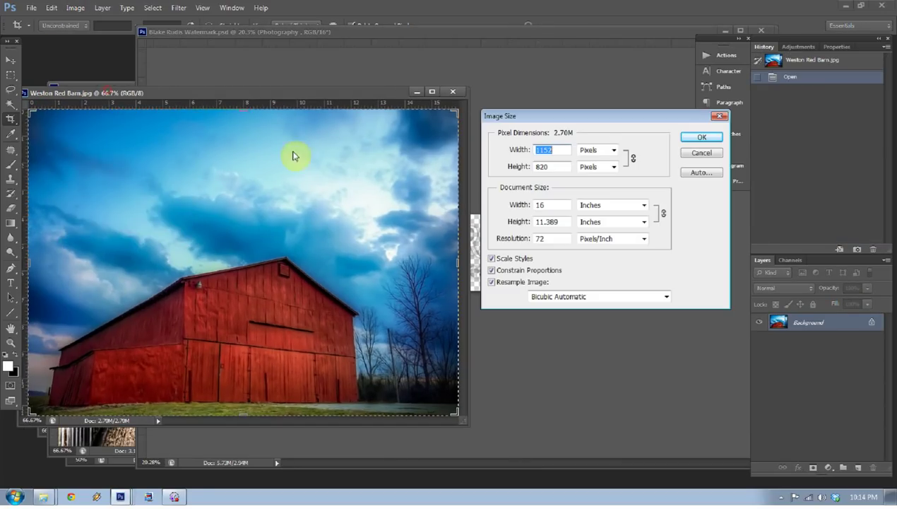
pyautogui.click(703, 154)
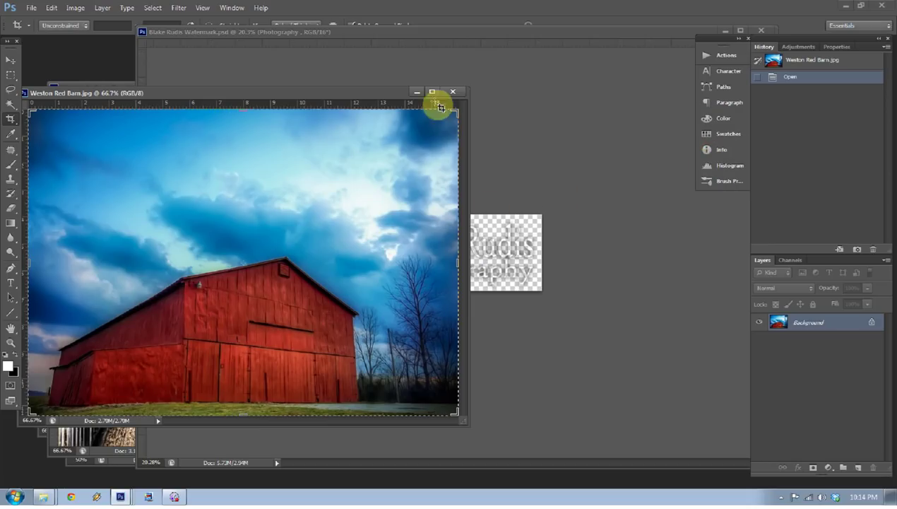
pyautogui.click(464, 36)
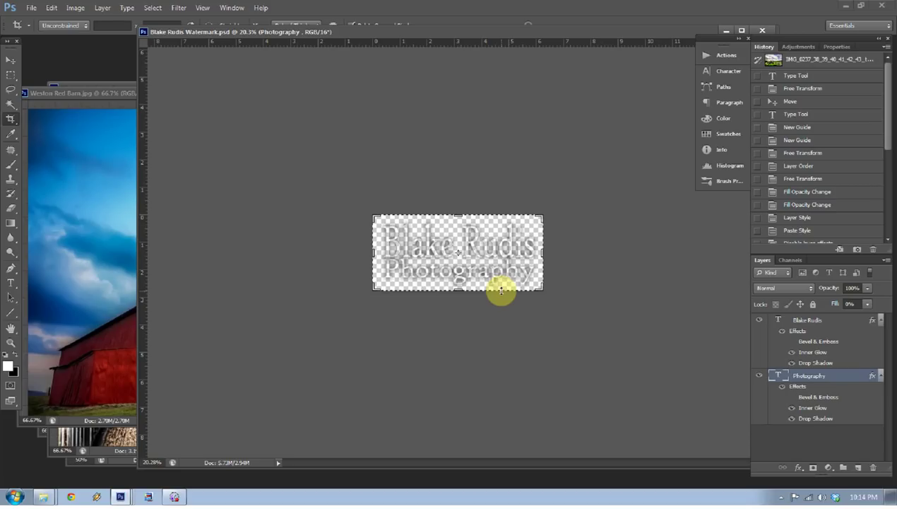
# Step: Drag both watermark text layers together onto the Weston Red Barn photo
pyautogui.keyDown('ctrl'); pyautogui.click(820, 322); pyautogui.keyUp('ctrl')
pyautogui.press('v')
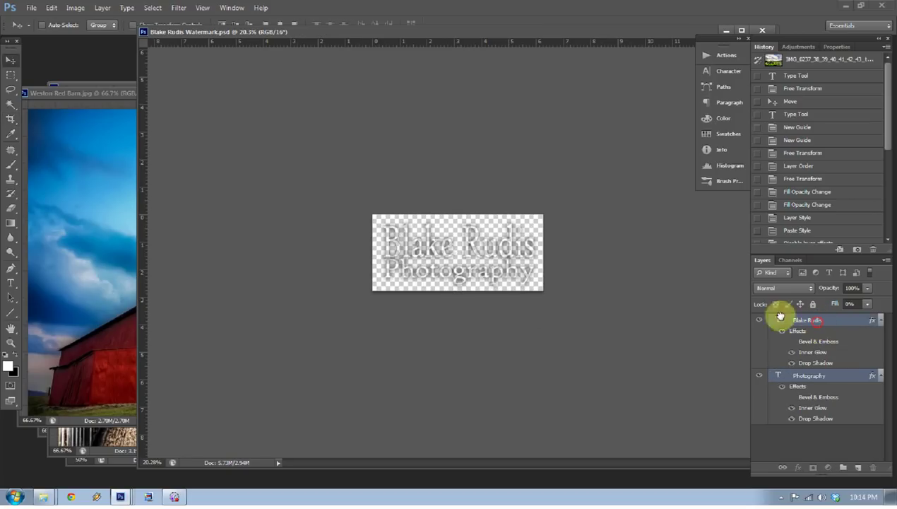
pyautogui.moveTo(781, 316); pyautogui.dragTo(120, 248)
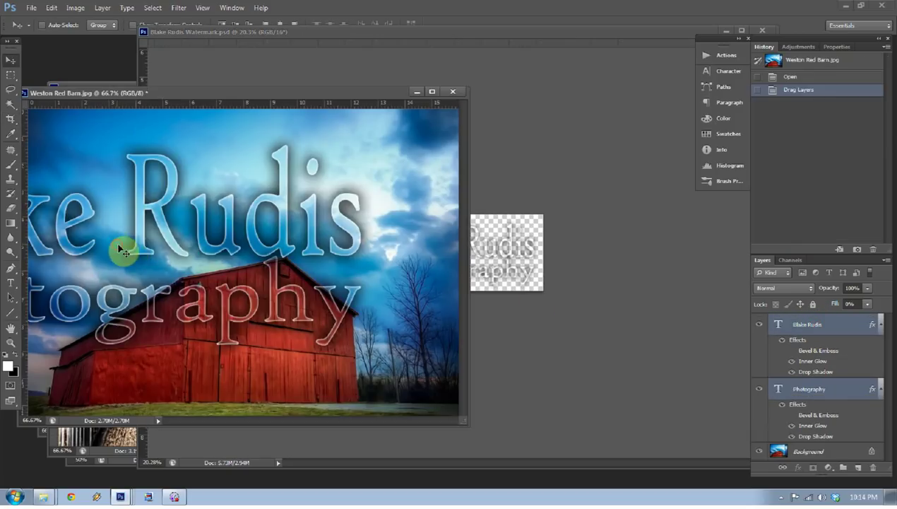
pyautogui.moveTo(269, 220); pyautogui.dragTo(334, 233)
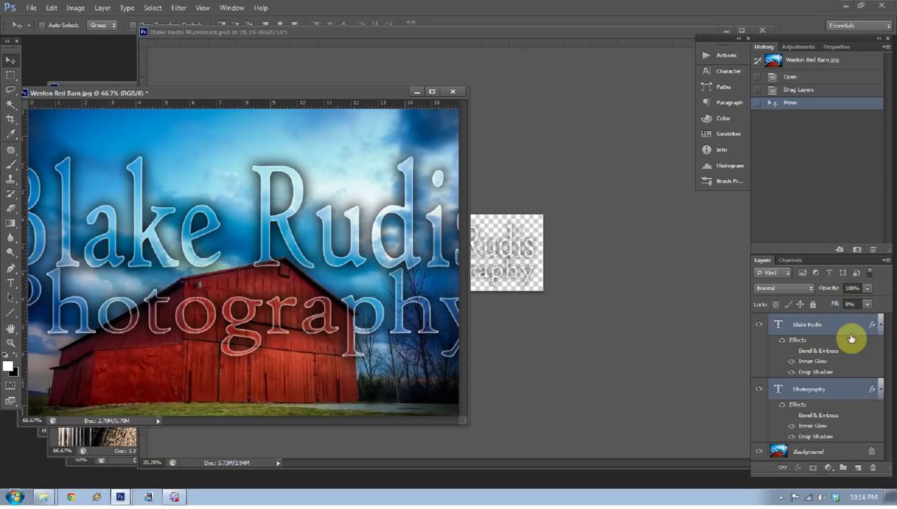
# Step: Scale the watermark down proportionally and place it in the barn photo's lower-right corner
pyautogui.hotkey('ctrl', 't')
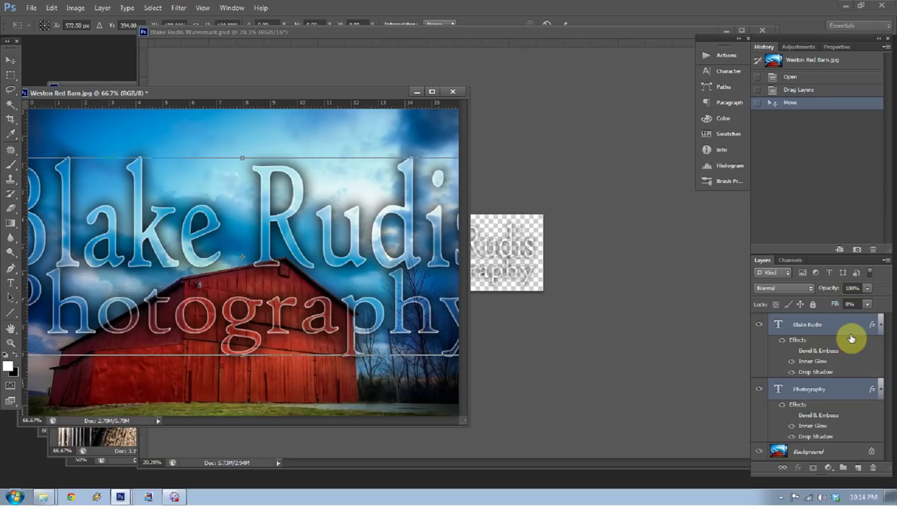
pyautogui.hotkey('ctrl', '0')
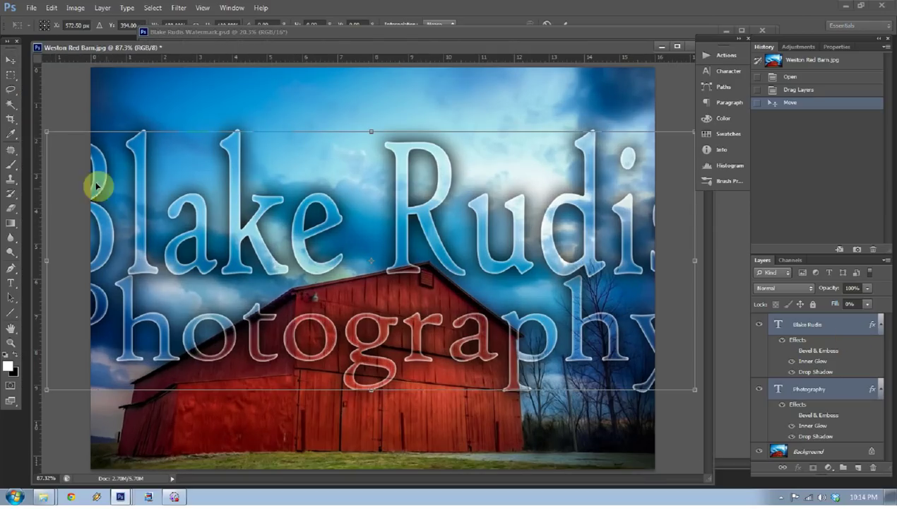
pyautogui.moveTo(44, 130); pyautogui.dragTo(593, 356)
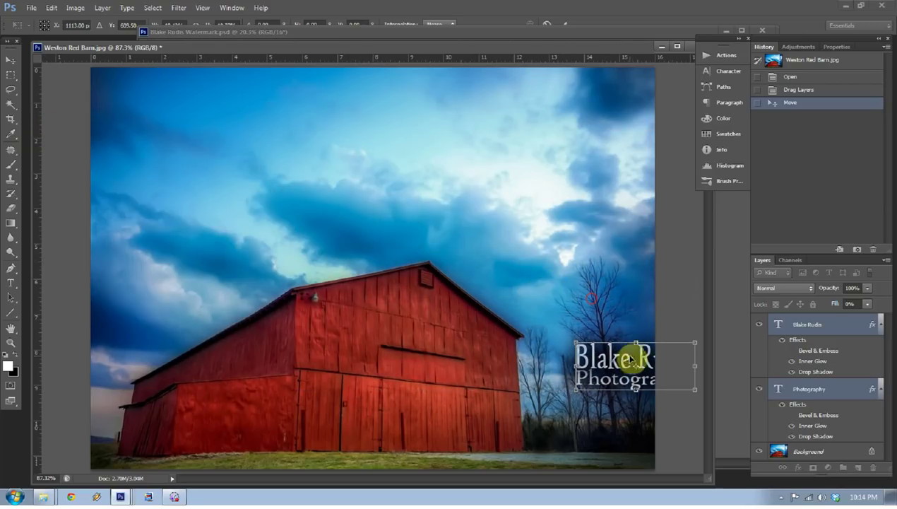
pyautogui.moveTo(600, 387); pyautogui.dragTo(569, 434)
pyautogui.press('Return')
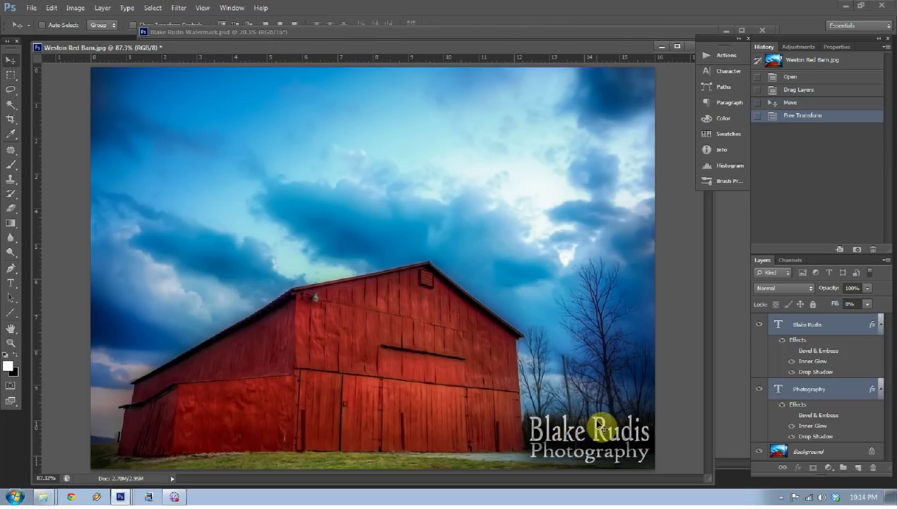
pyautogui.click(807, 375)
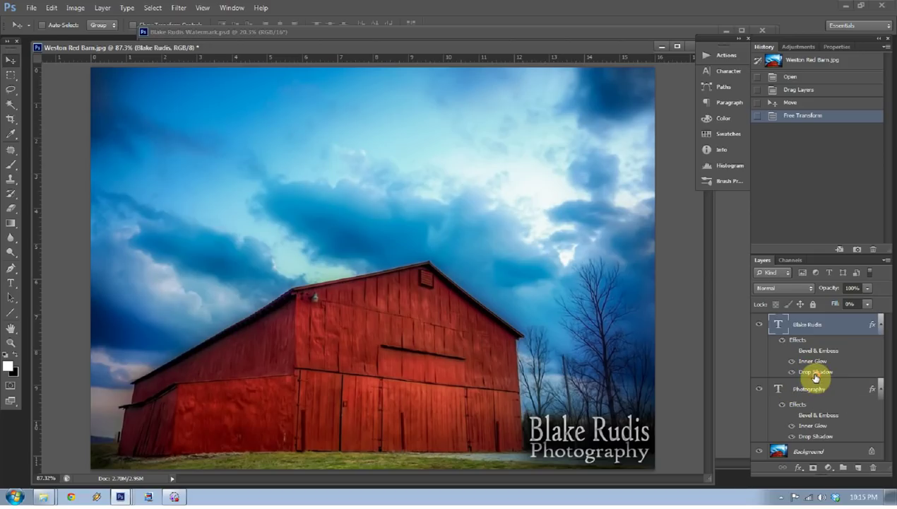
# Step: Tighten the Blake Rudis drop shadow to 4% spread with smaller size, and set inner glow to about 1 px
pyautogui.doubleClick(815, 373)
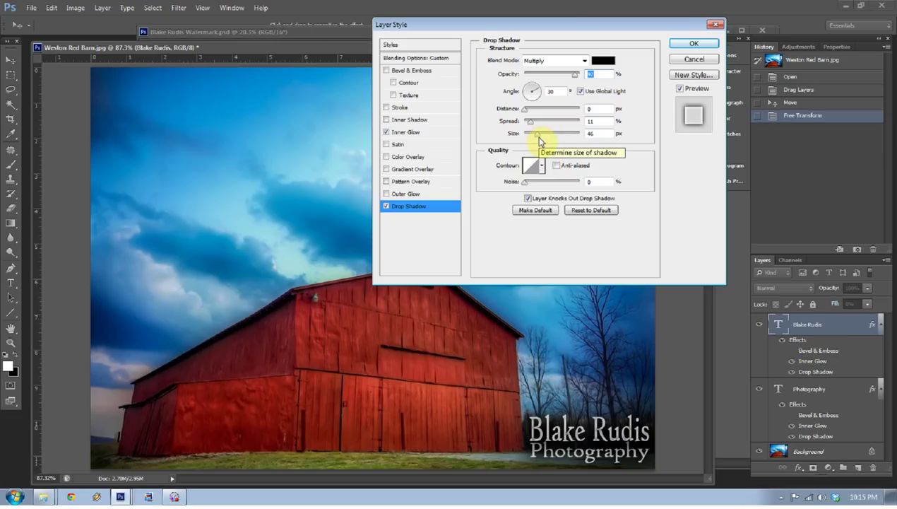
pyautogui.moveTo(531, 125)
pyautogui.mouseDown()
pyautogui.moveTo(536, 135)
pyautogui.moveTo(528, 126)
pyautogui.mouseUp()
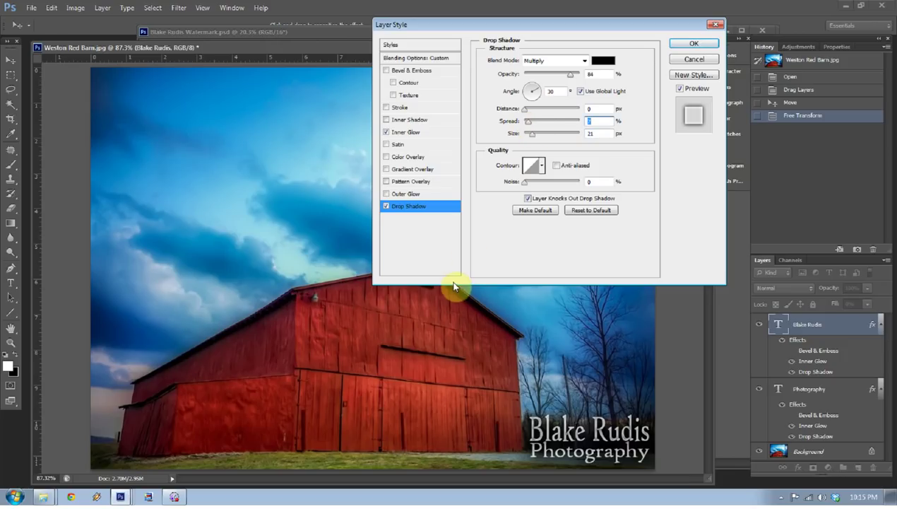
pyautogui.click(407, 134)
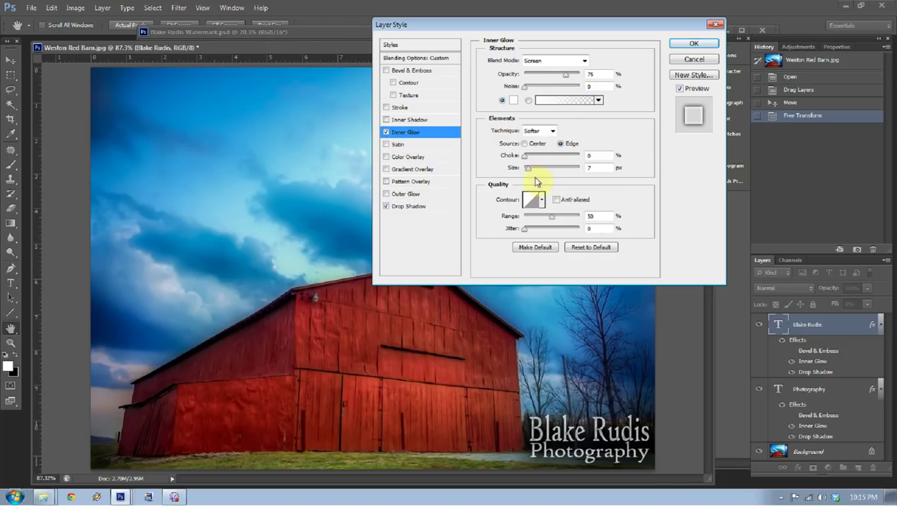
pyautogui.moveTo(531, 172); pyautogui.dragTo(525, 172)
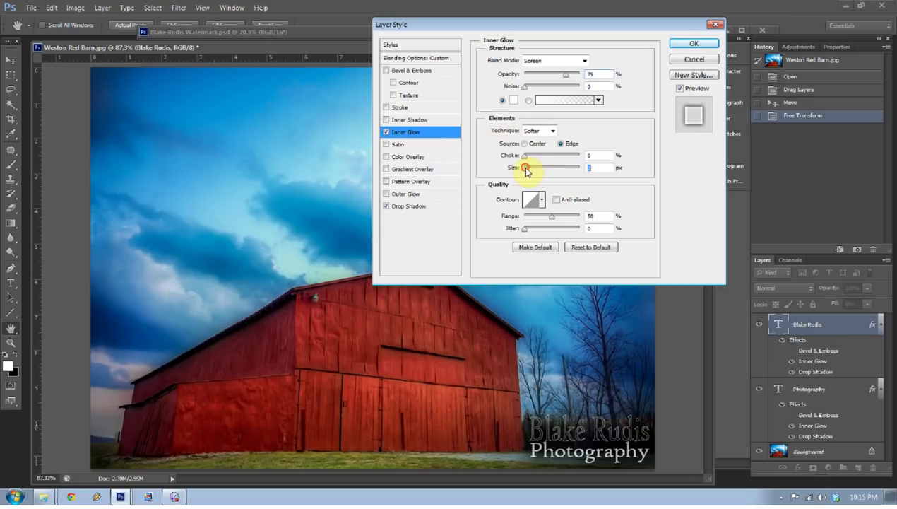
pyautogui.click(397, 205)
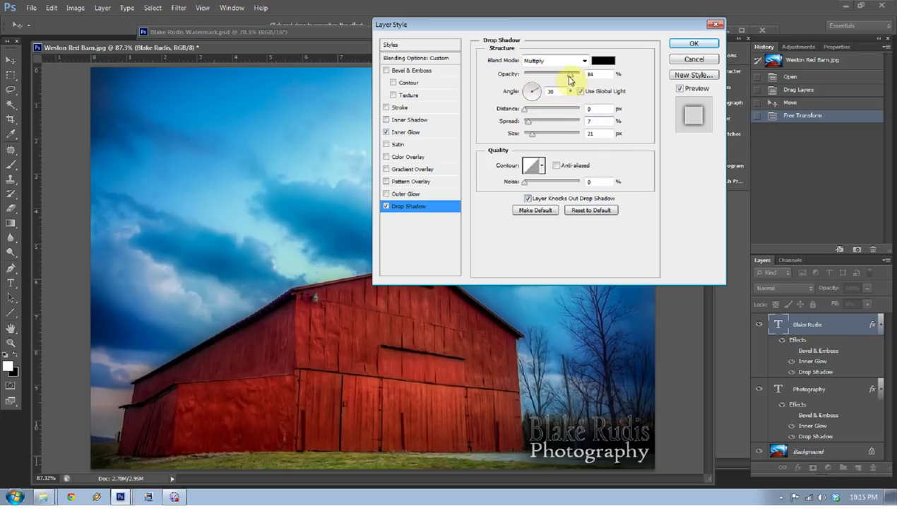
pyautogui.moveTo(536, 136)
pyautogui.mouseDown()
pyautogui.moveTo(526, 122)
pyautogui.moveTo(528, 136)
pyautogui.moveTo(543, 136)
pyautogui.moveTo(530, 133)
pyautogui.mouseUp()
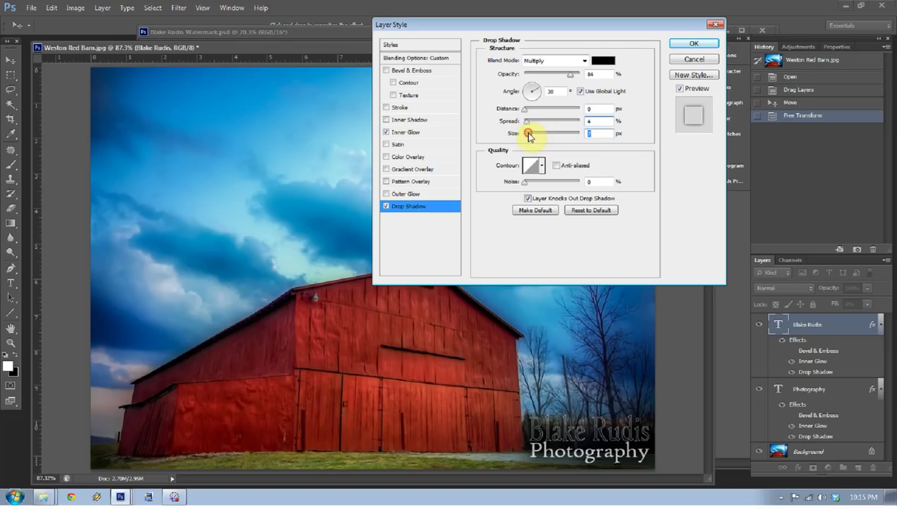
pyautogui.click(689, 43)
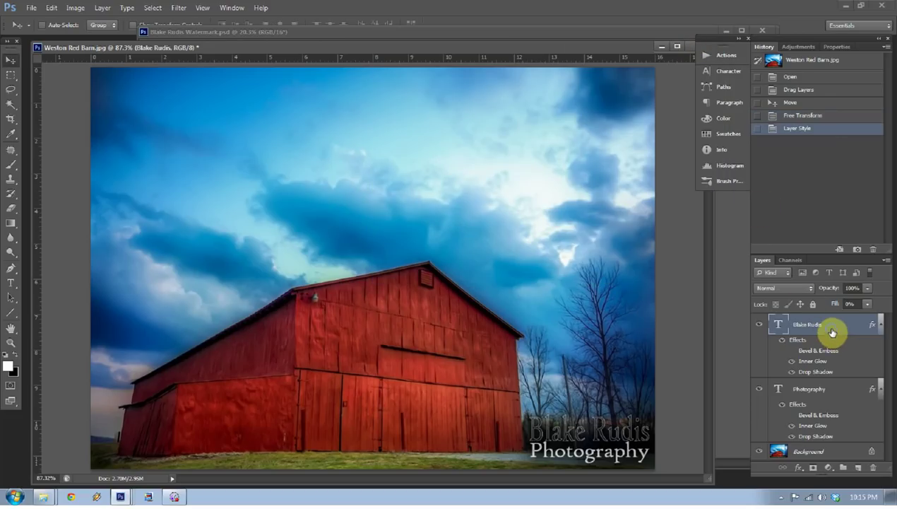
# Step: Copy the revised Blake Rudis layer style and paste it onto the Photography layer
pyautogui.rightClick(835, 338)
pyautogui.click(754, 352)
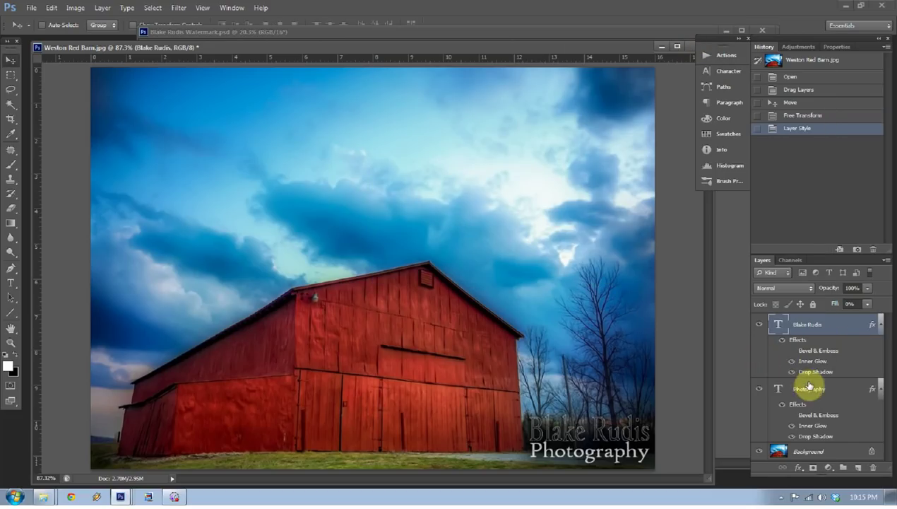
pyautogui.rightClick(812, 386)
pyautogui.click(759, 364)
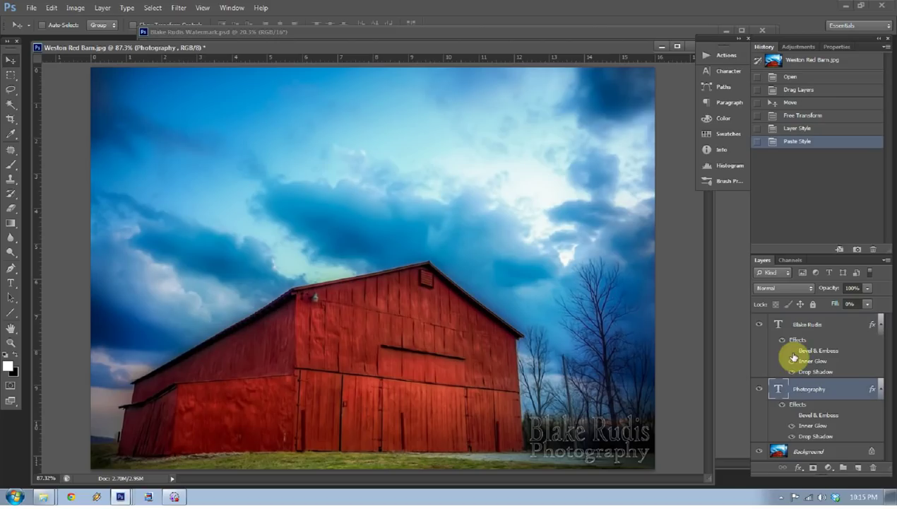